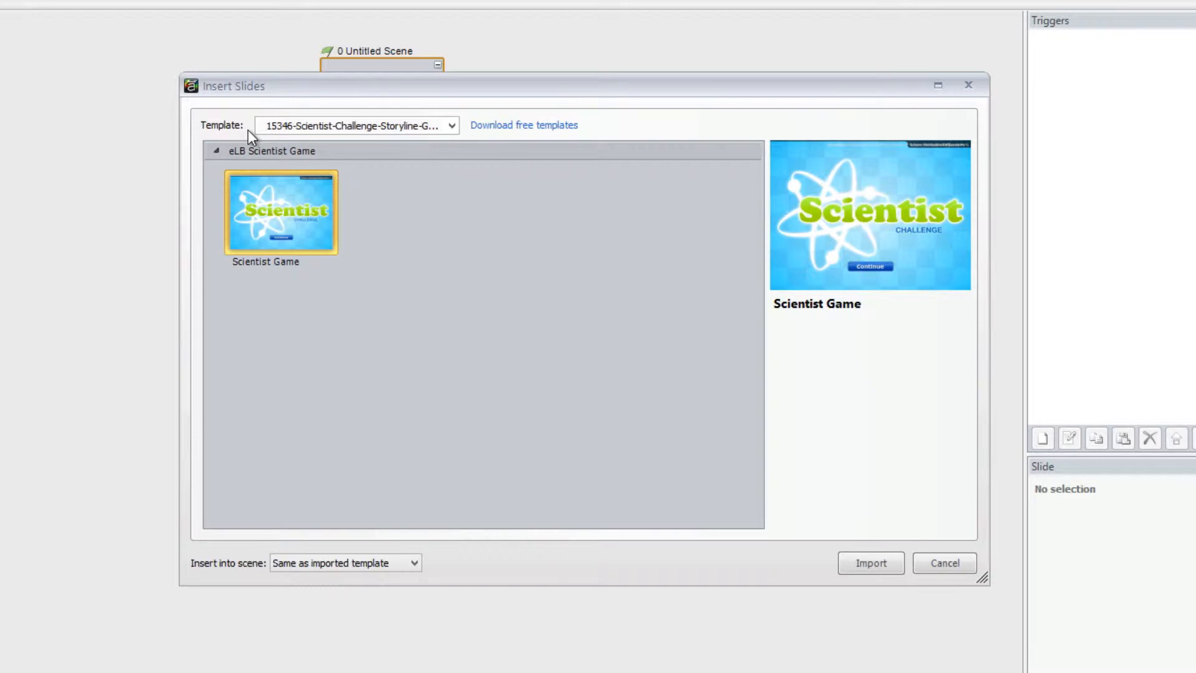
{"action": "left_click", "coordinate": [276, 124]}
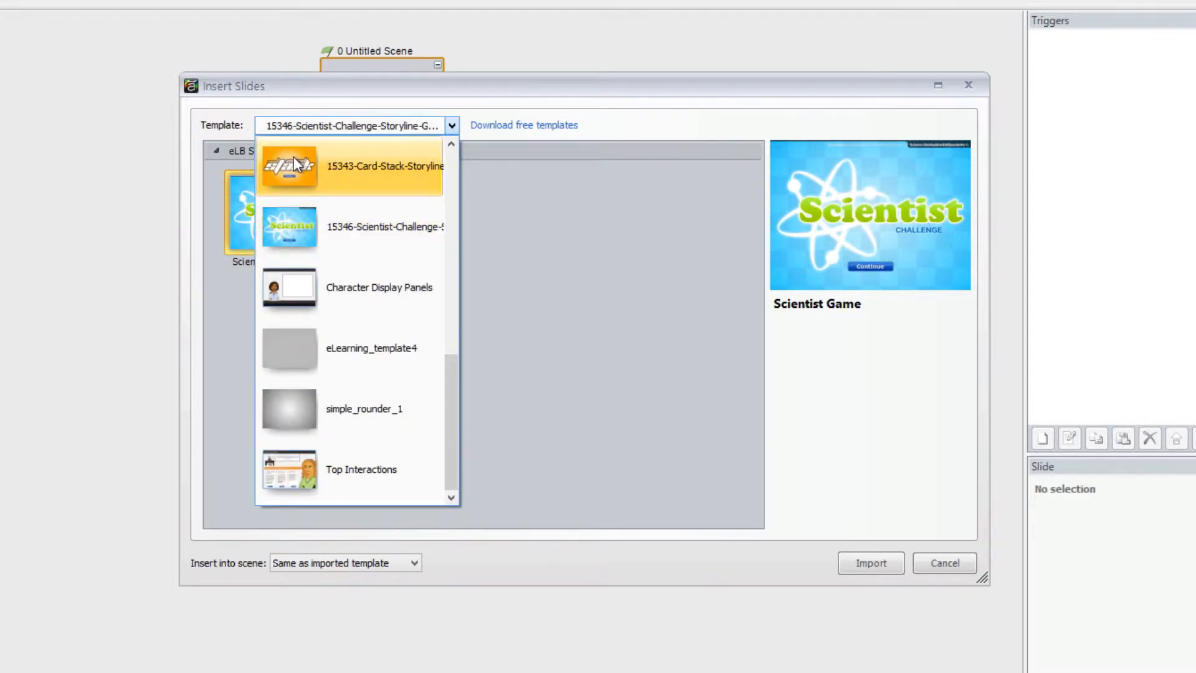
{"action": "left_click", "coordinate": [620, 228]}
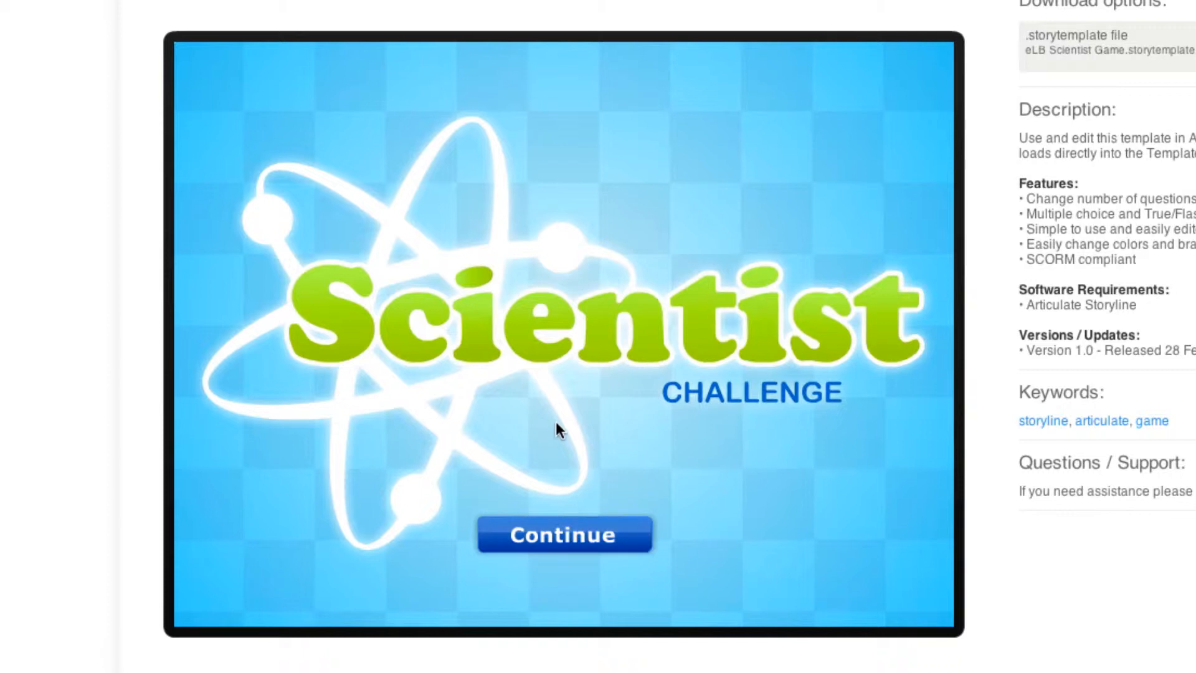
Start the Scientist Challenge demo, answer question 1 with option A and continue to question 2
{"action": "left_click", "coordinate": [563, 540]}
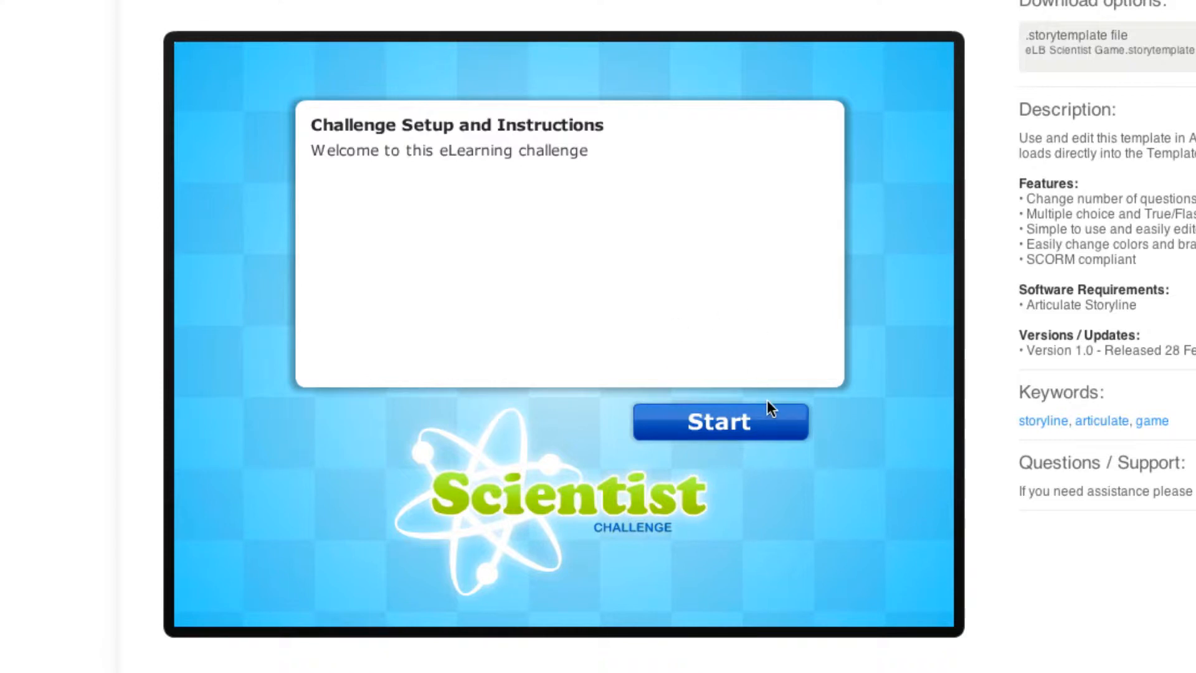
{"action": "left_click", "coordinate": [737, 435]}
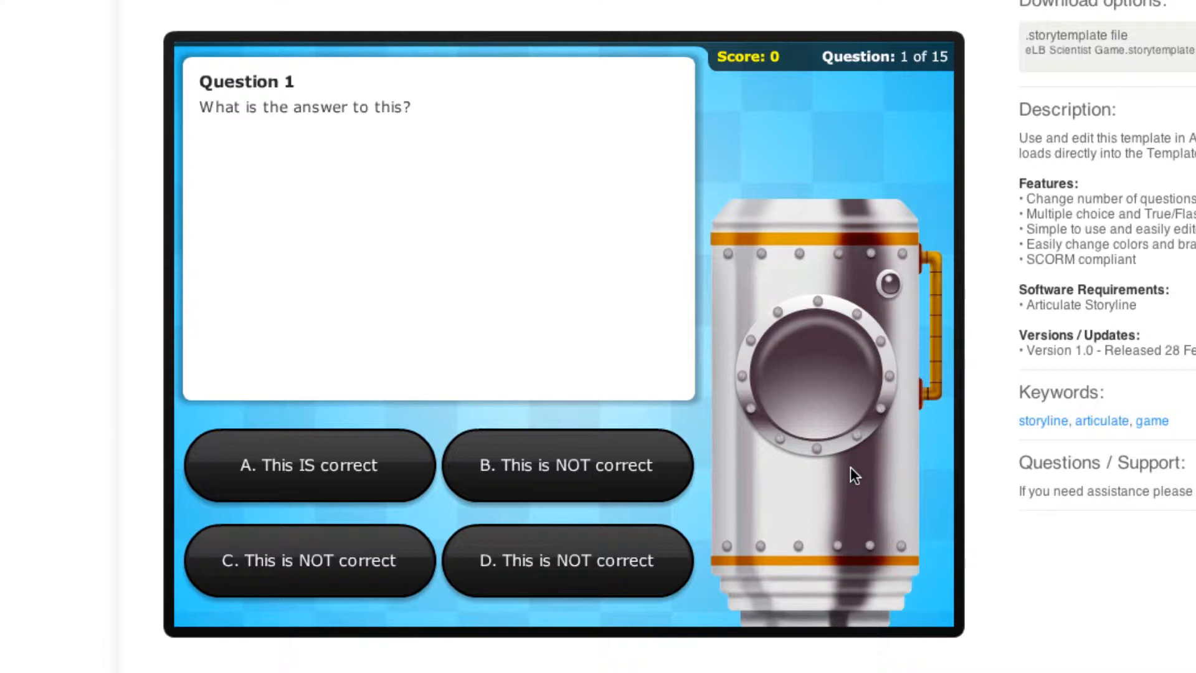
{"action": "left_click", "coordinate": [337, 476]}
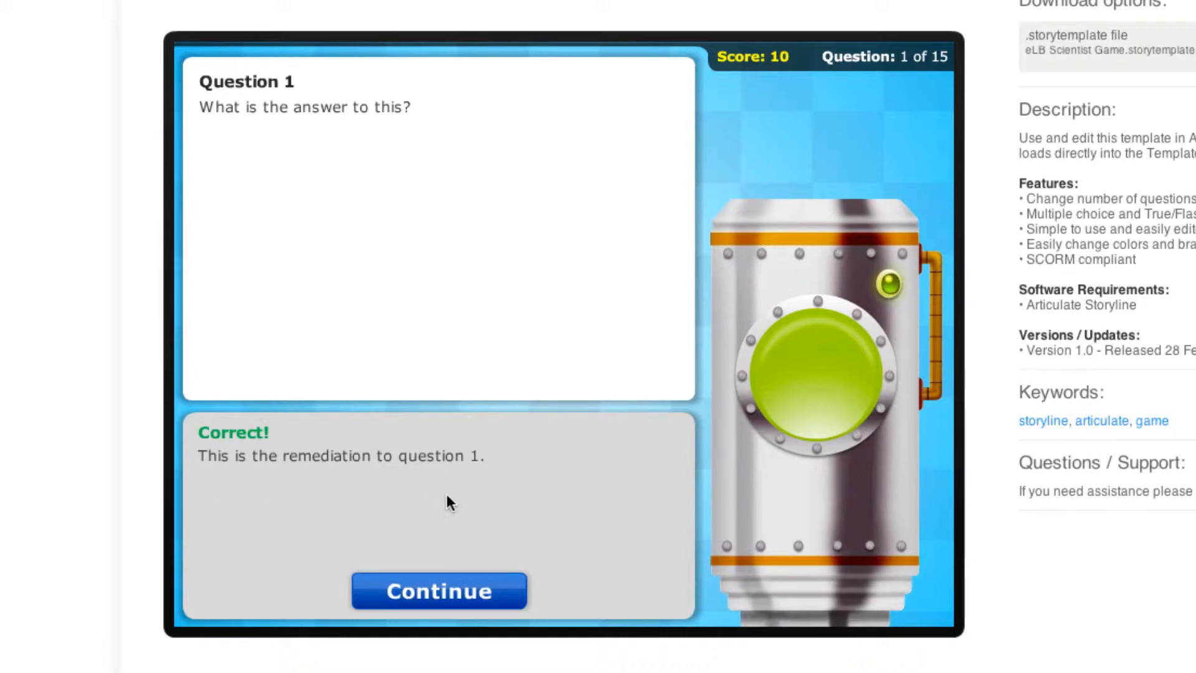
{"action": "left_click", "coordinate": [480, 597]}
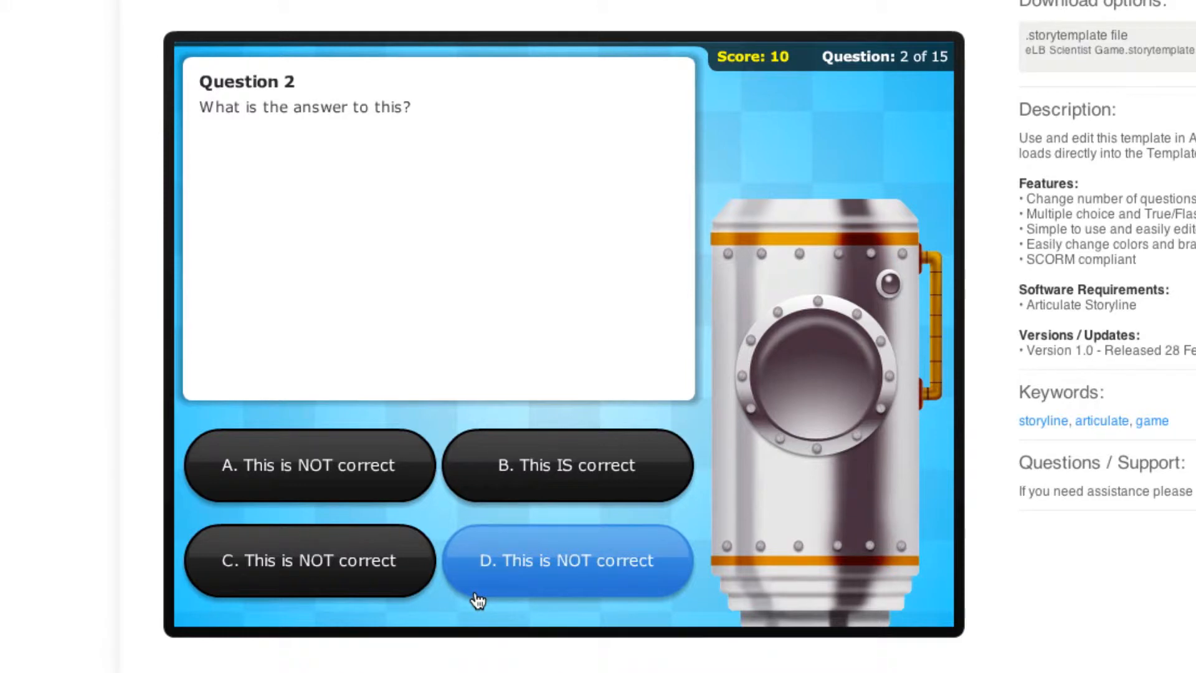
Answer question 2 of the demo with the wrong option A, try again with option B and continue
{"action": "left_click", "coordinate": [413, 492]}
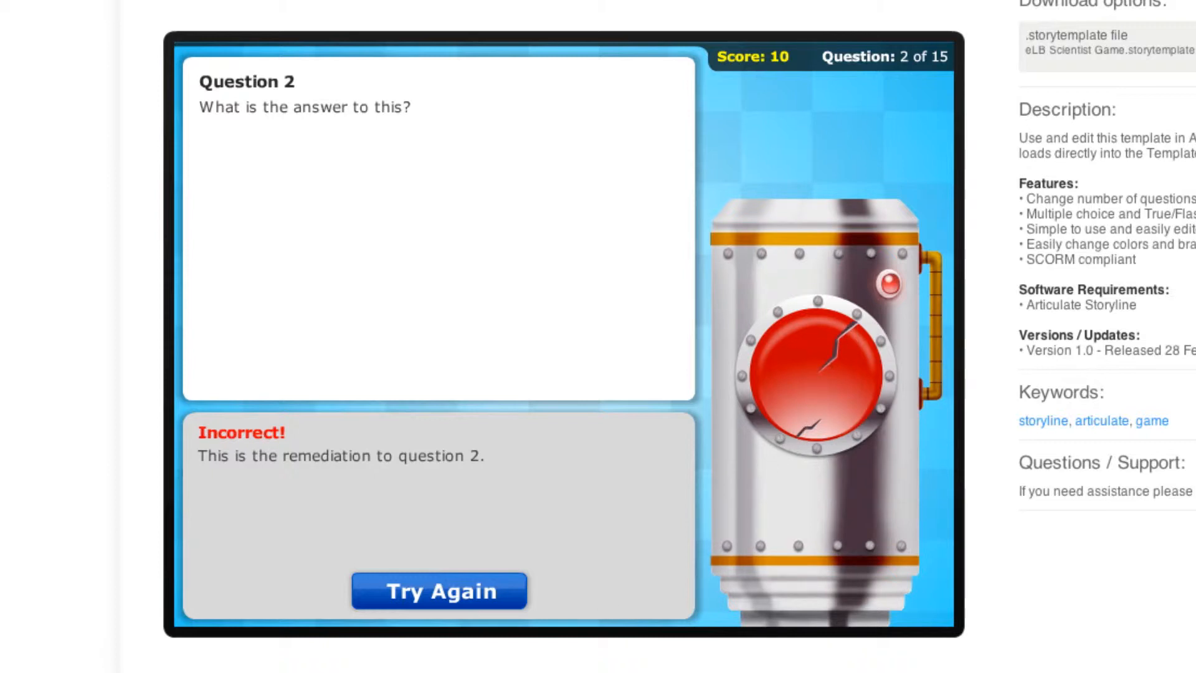
{"action": "left_click", "coordinate": [508, 590]}
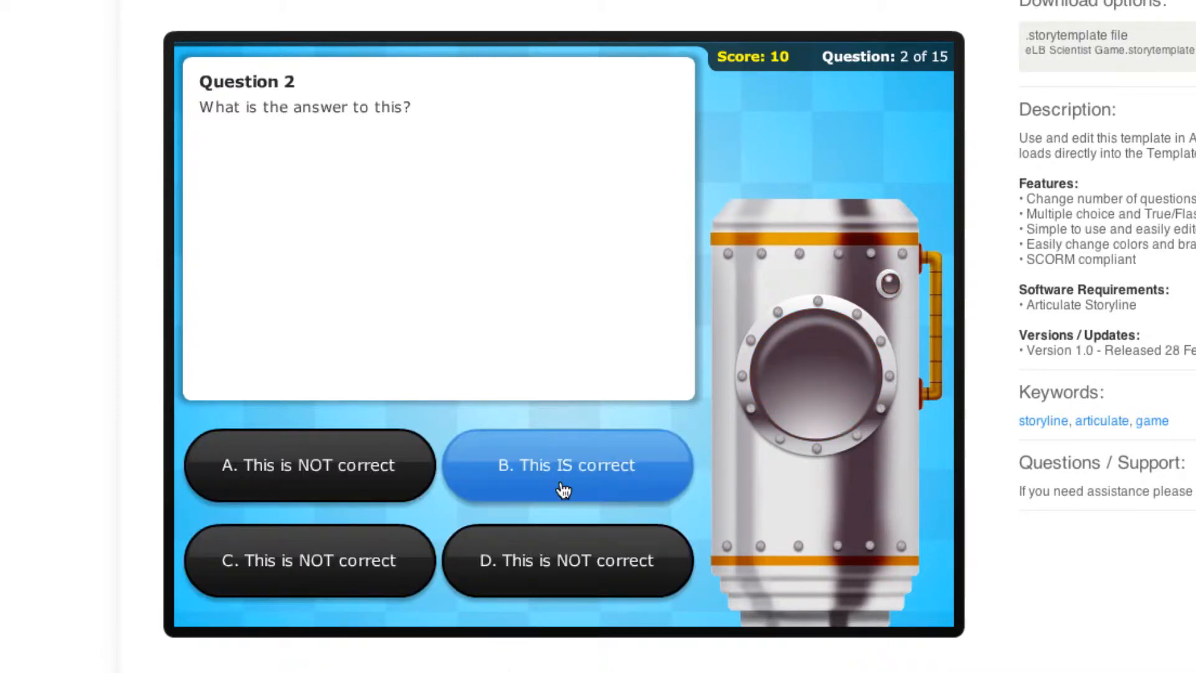
{"action": "left_click", "coordinate": [580, 491]}
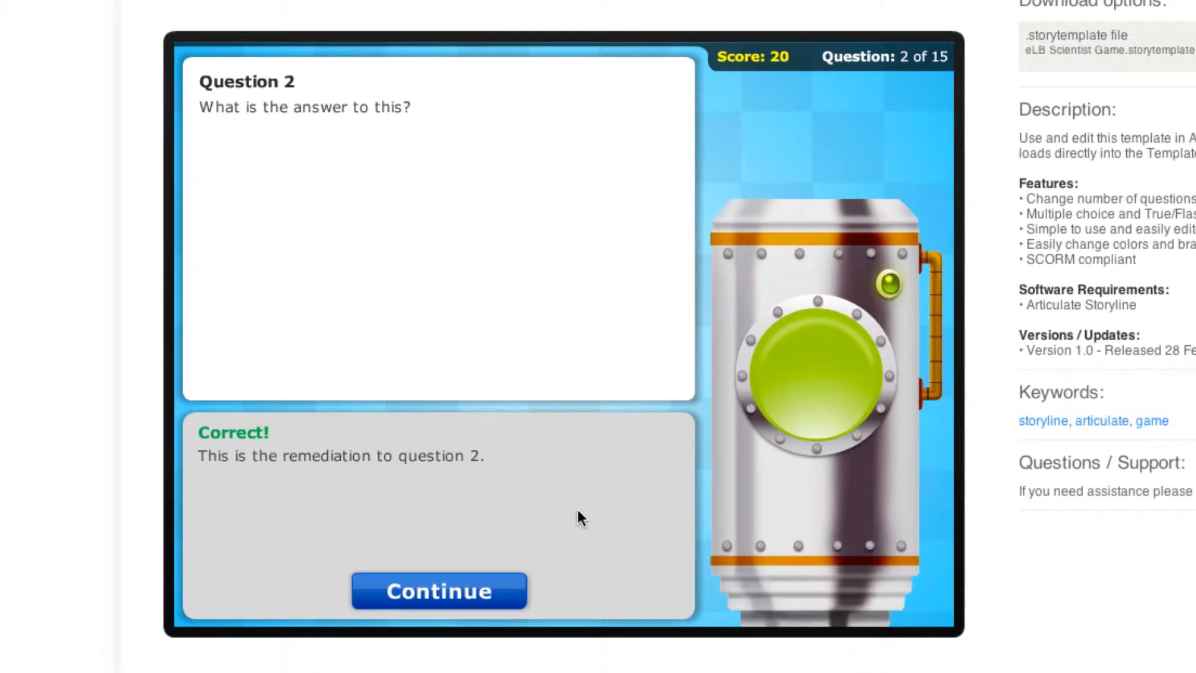
{"action": "left_click", "coordinate": [483, 592]}
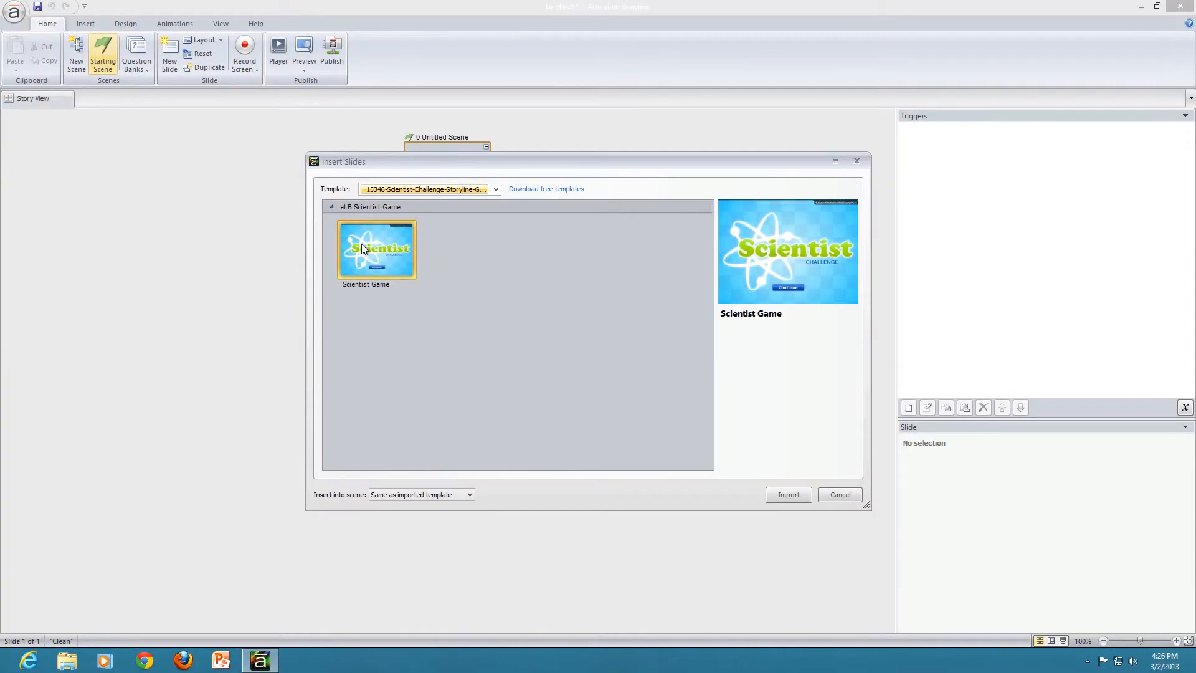
Import the Scientist Game slide from the Scientist Challenge template, keeping the template's own scene, and open the slide for editing
{"action": "left_click", "coordinate": [376, 235]}
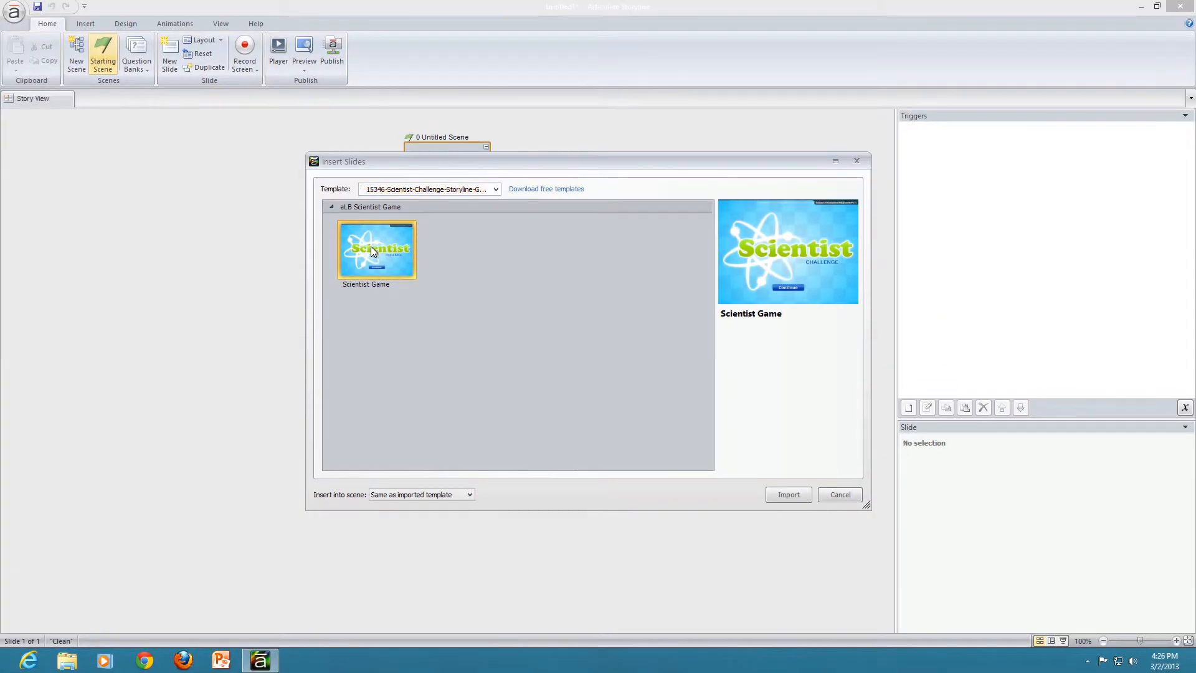
{"action": "left_click", "coordinate": [775, 496]}
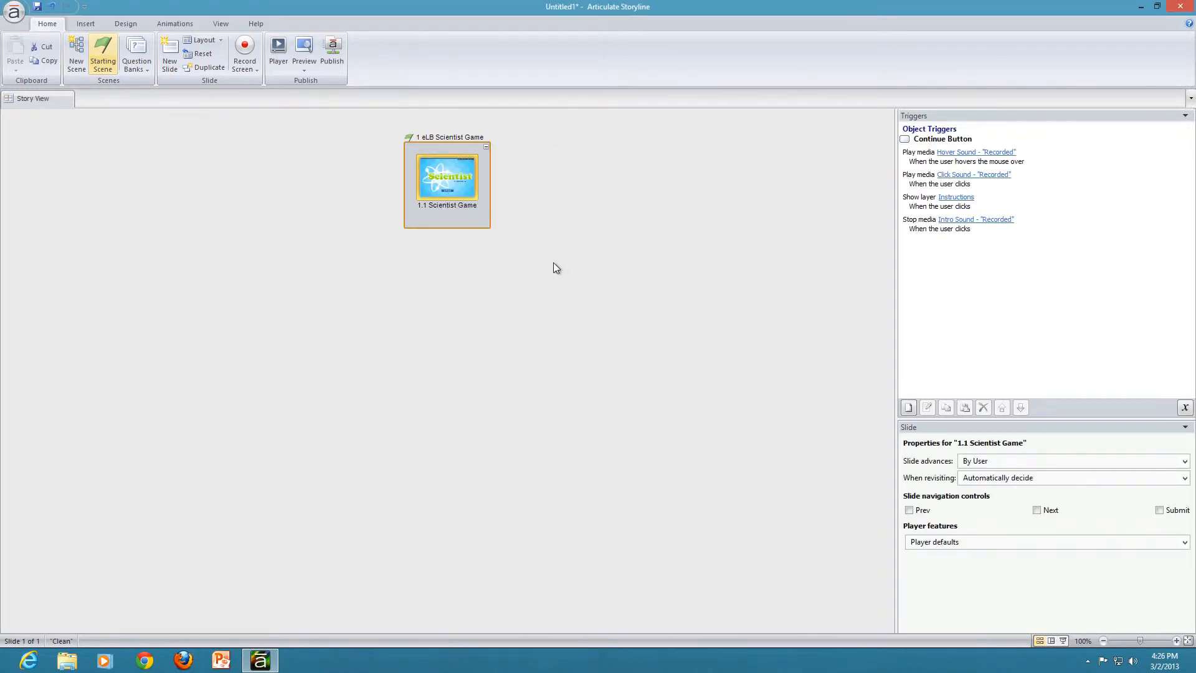
{"action": "double_click", "coordinate": [455, 170]}
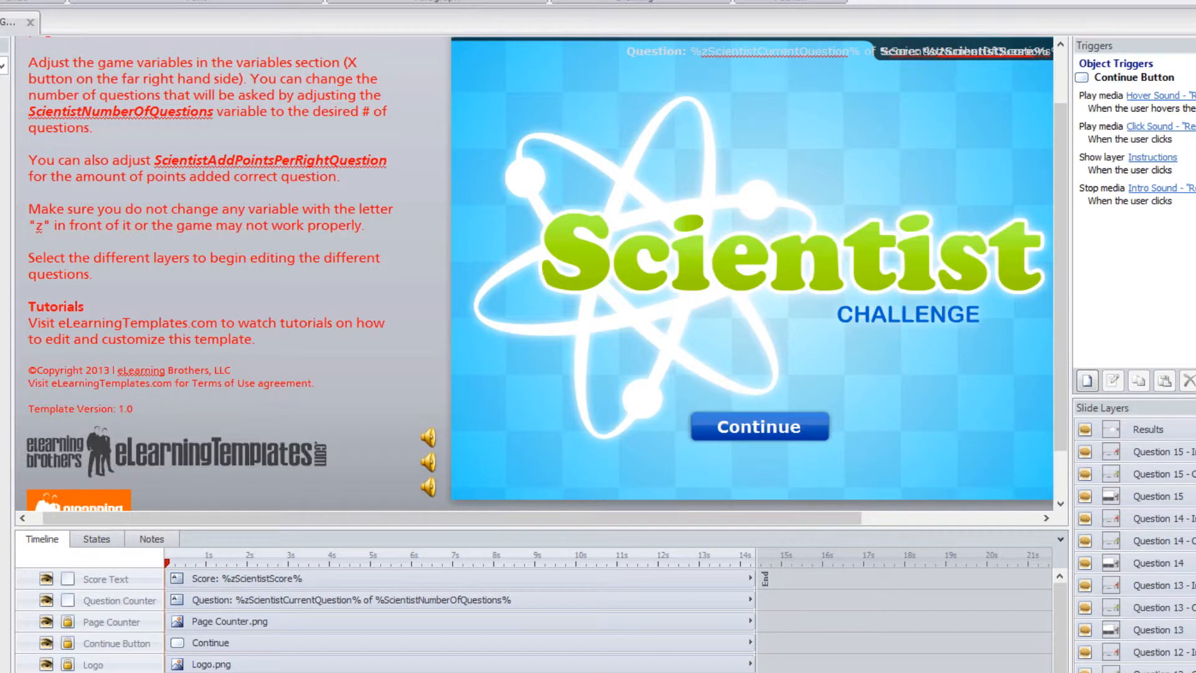
Inspect the default values of the ScientistAddPointsPerRightQuestion and ScientistNumberOfQuestions project variables, leaving them without saving changes
{"action": "scroll", "coordinate": [1134, 542], "scroll_direction": "down", "scroll_amount": 10}
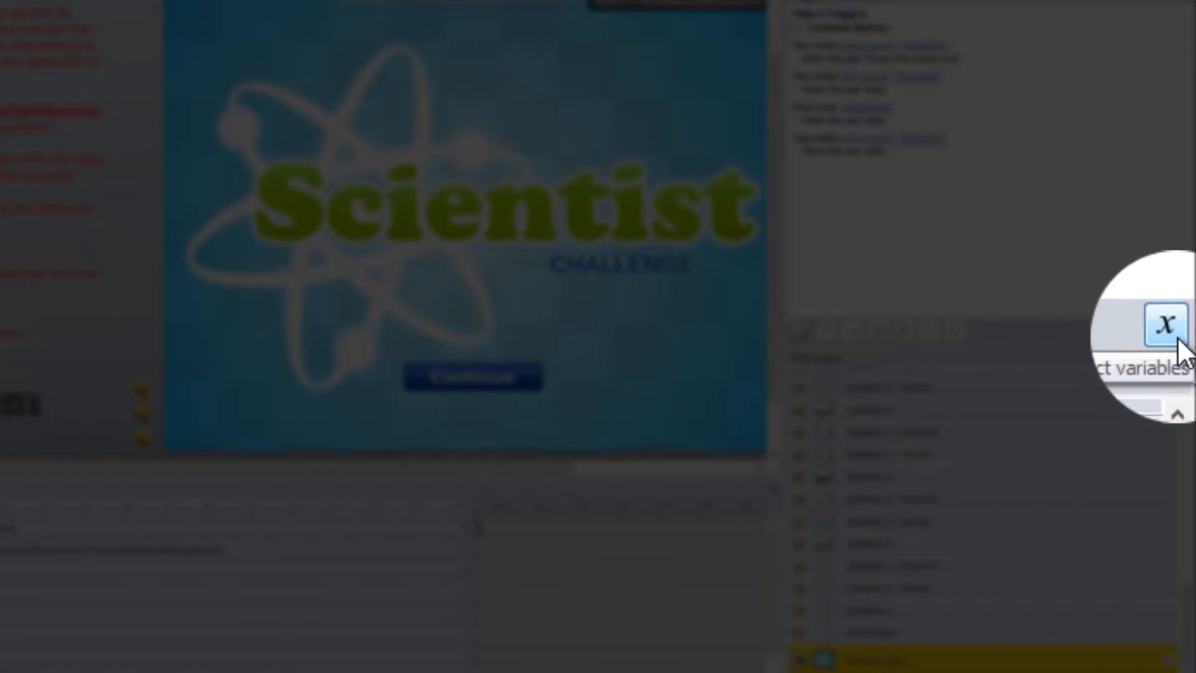
{"action": "left_click", "coordinate": [1179, 331]}
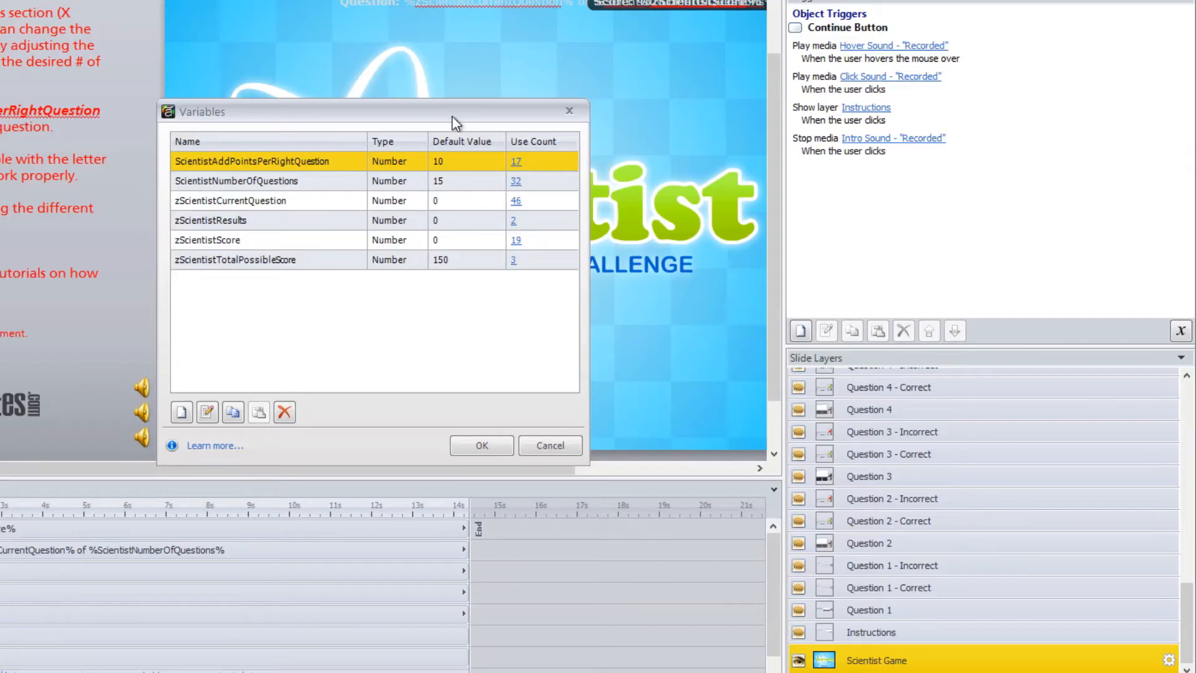
{"action": "left_click_drag", "start_coordinate": [453, 115], "coordinate": [417, 122]}
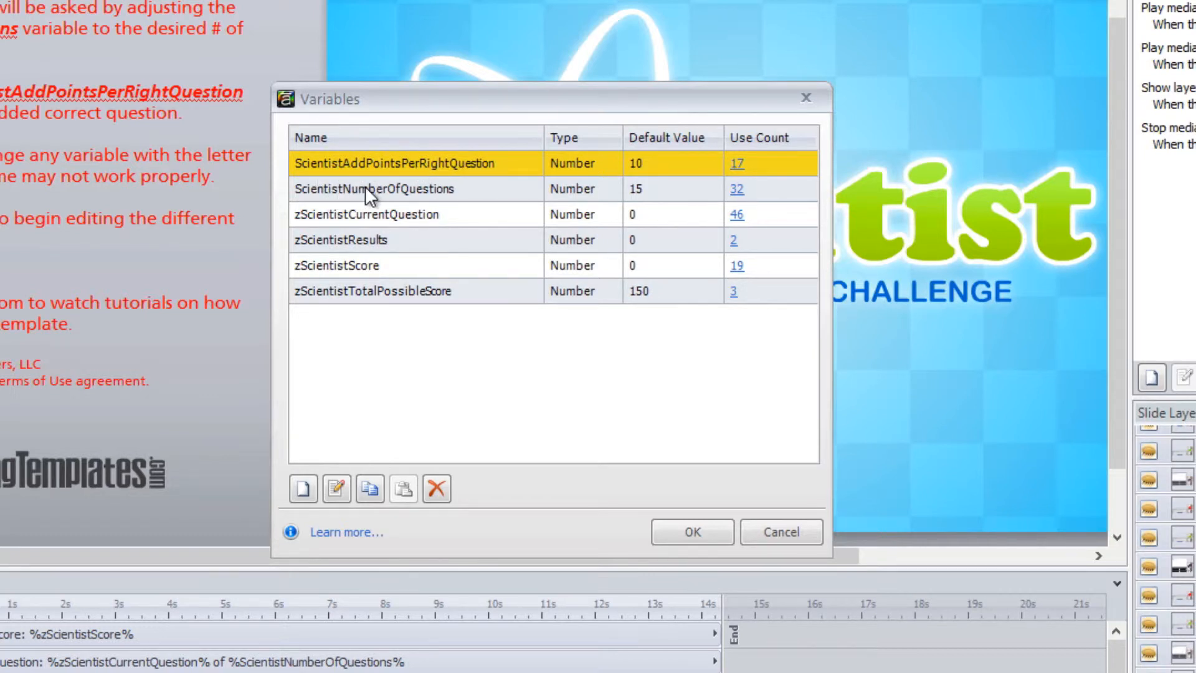
{"action": "left_click", "coordinate": [642, 166]}
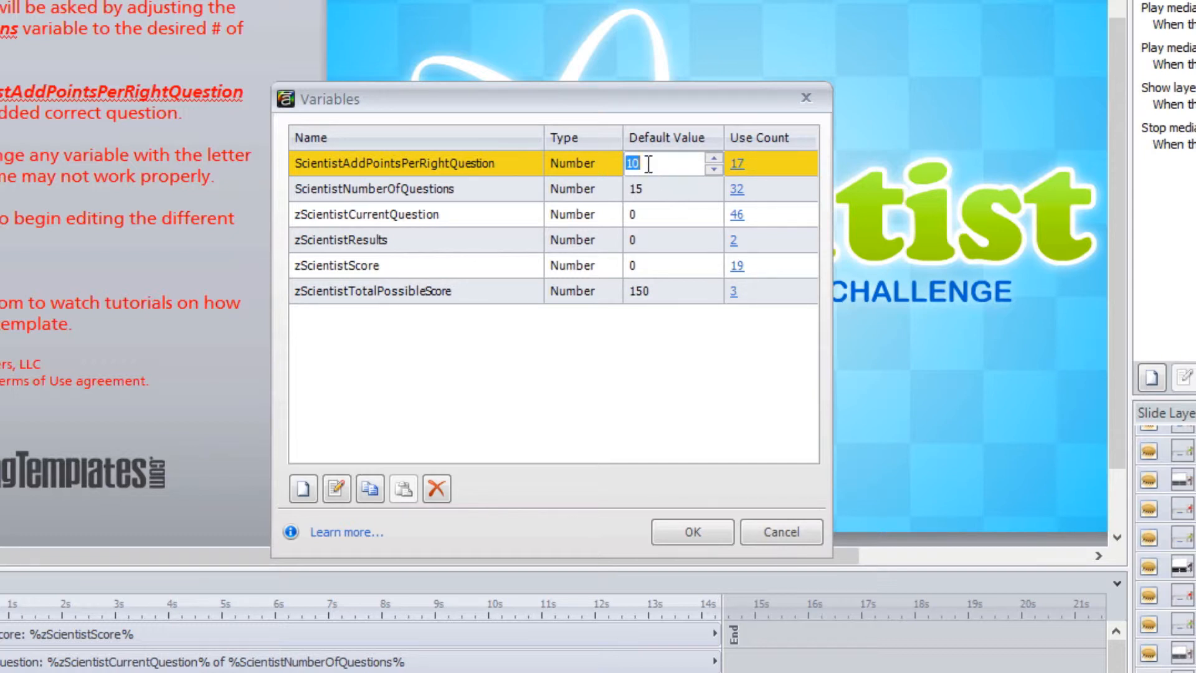
{"action": "left_click", "coordinate": [660, 189]}
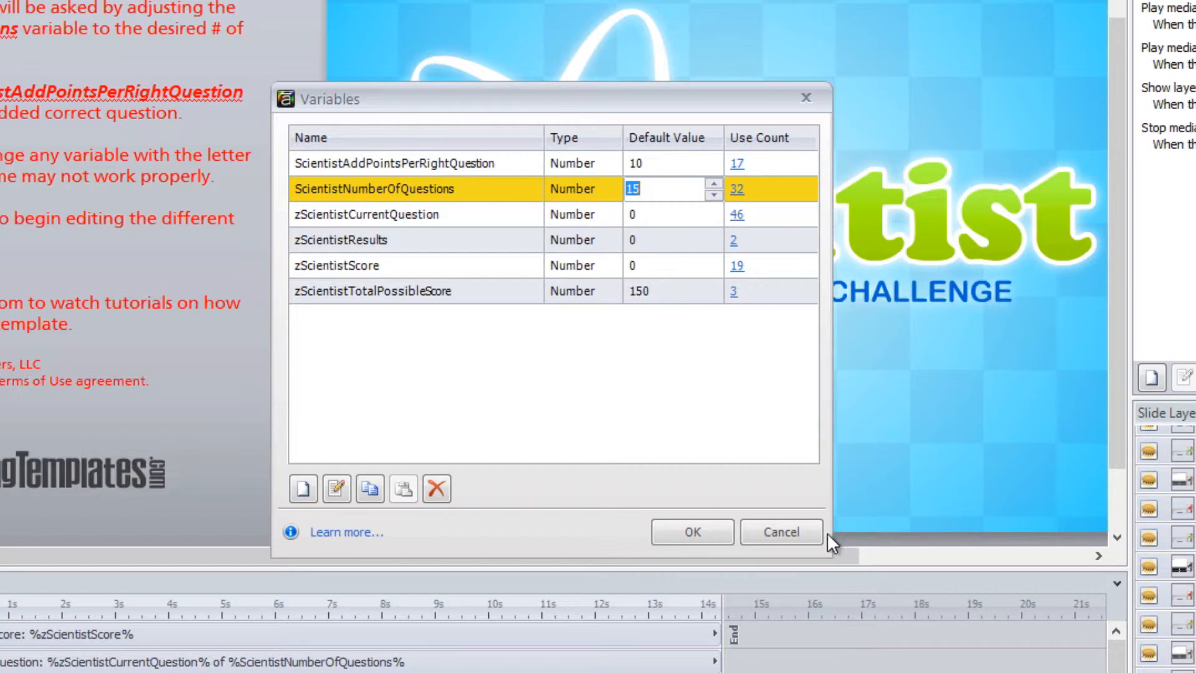
{"action": "left_click", "coordinate": [800, 534]}
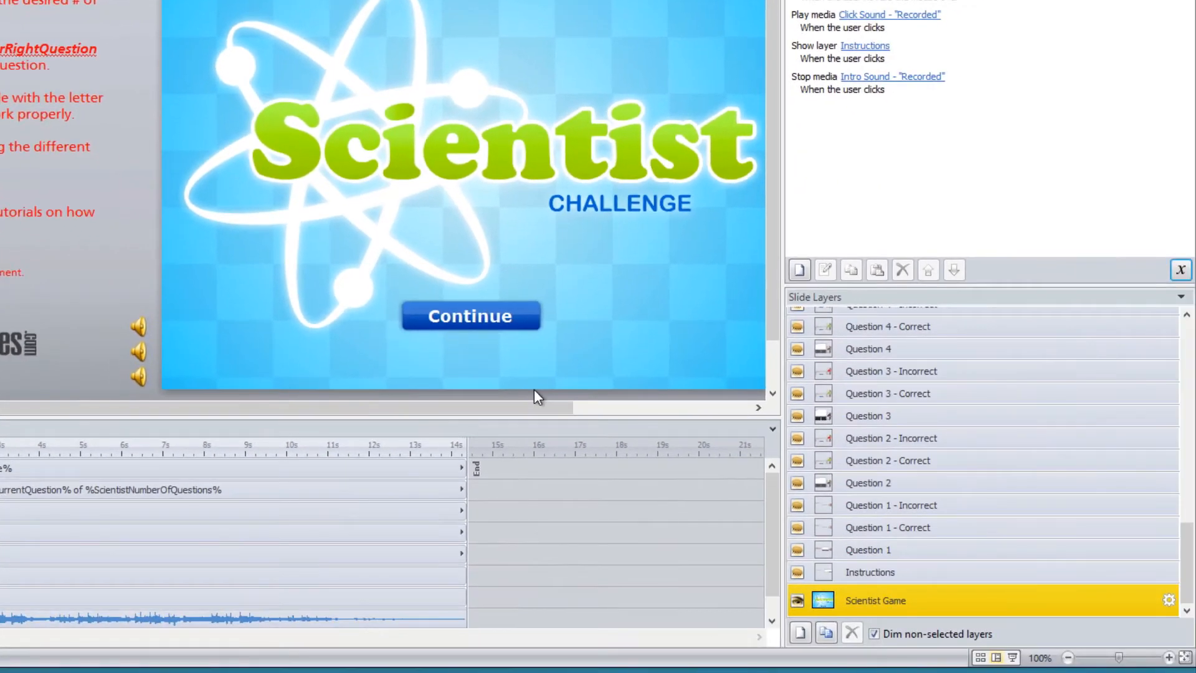
Examine the editable heading on the Instructions layer and the title and question text on the Question 1 layer
{"action": "left_click", "coordinate": [862, 573]}
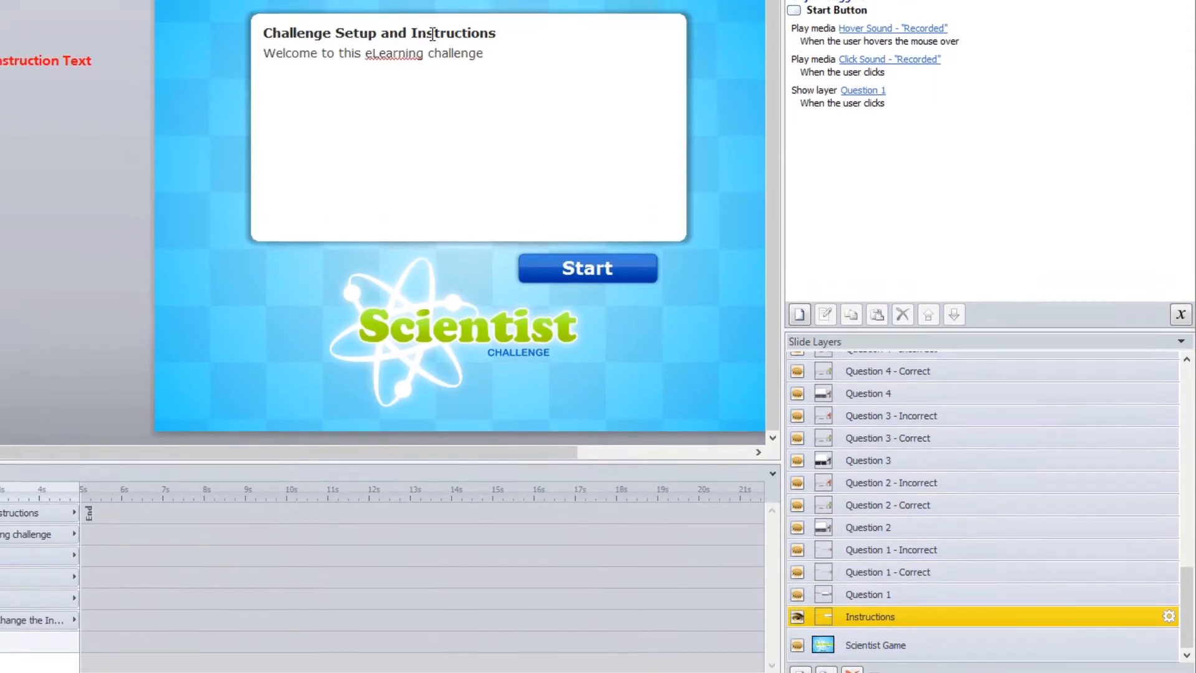
{"action": "left_click", "coordinate": [432, 35]}
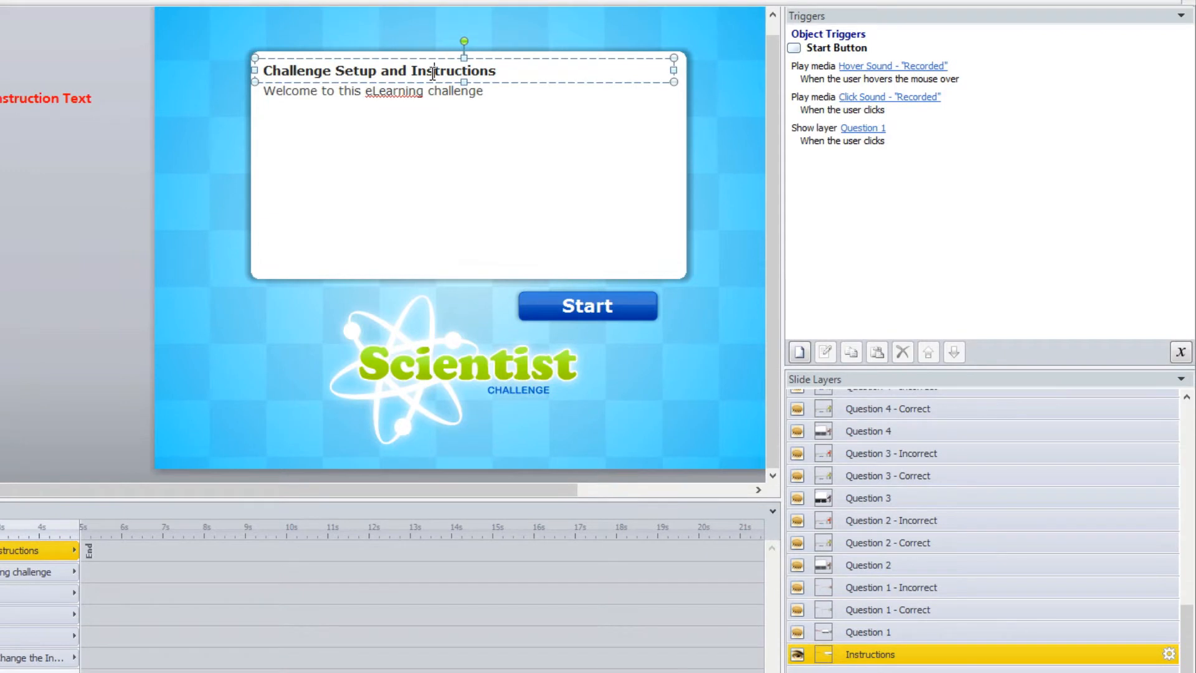
{"action": "left_click", "coordinate": [872, 631]}
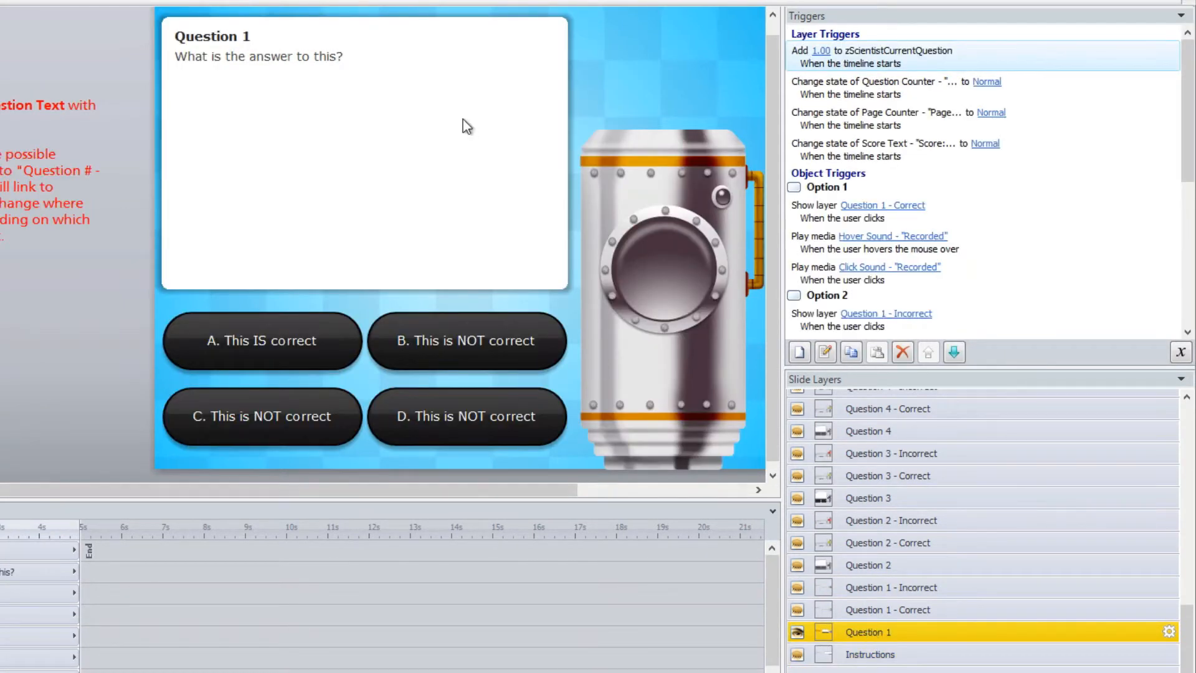
{"action": "left_click", "coordinate": [260, 36]}
{"action": "left_click", "coordinate": [236, 56]}
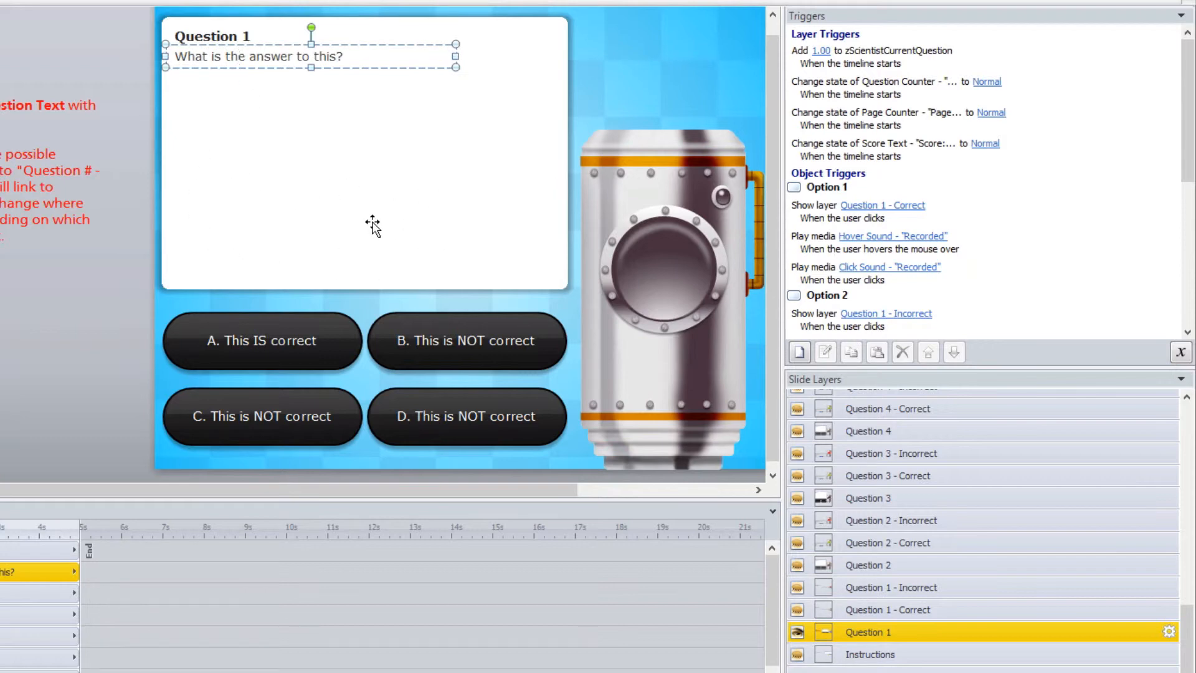
Examine the wording of answer A on the Question 1 layer and the triggers attached to answers A and B
{"action": "left_click", "coordinate": [320, 341]}
{"action": "left_click_drag", "start_coordinate": [319, 340], "coordinate": [225, 341]}
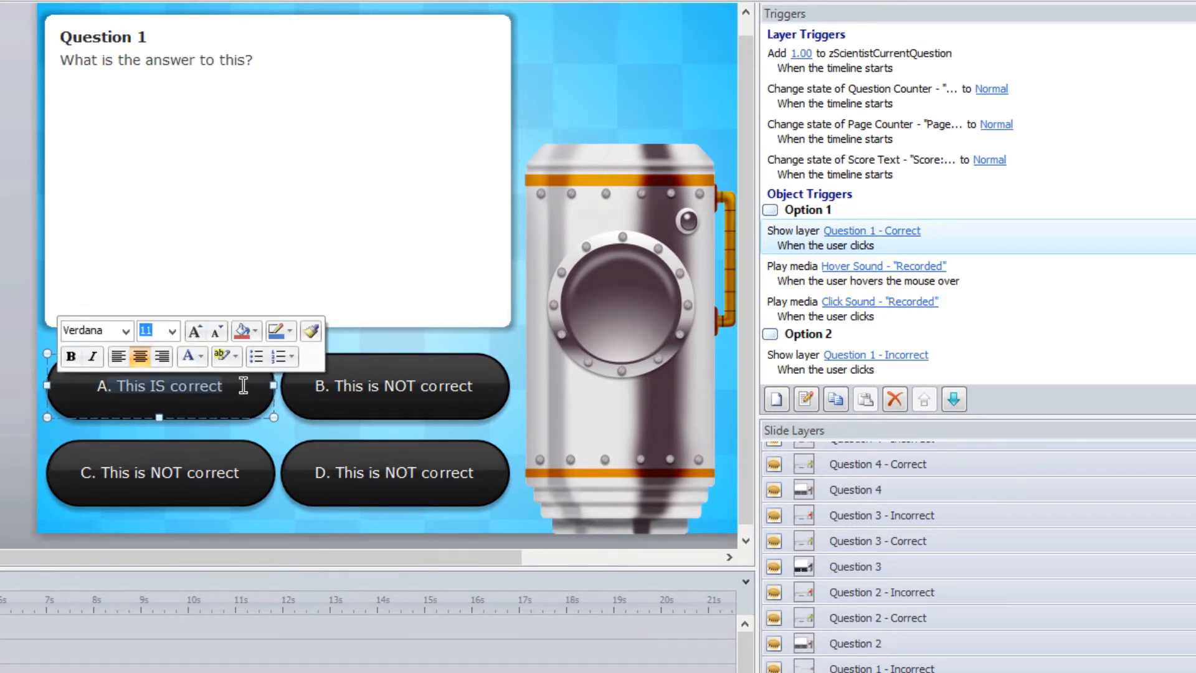
{"action": "left_click", "coordinate": [69, 416]}
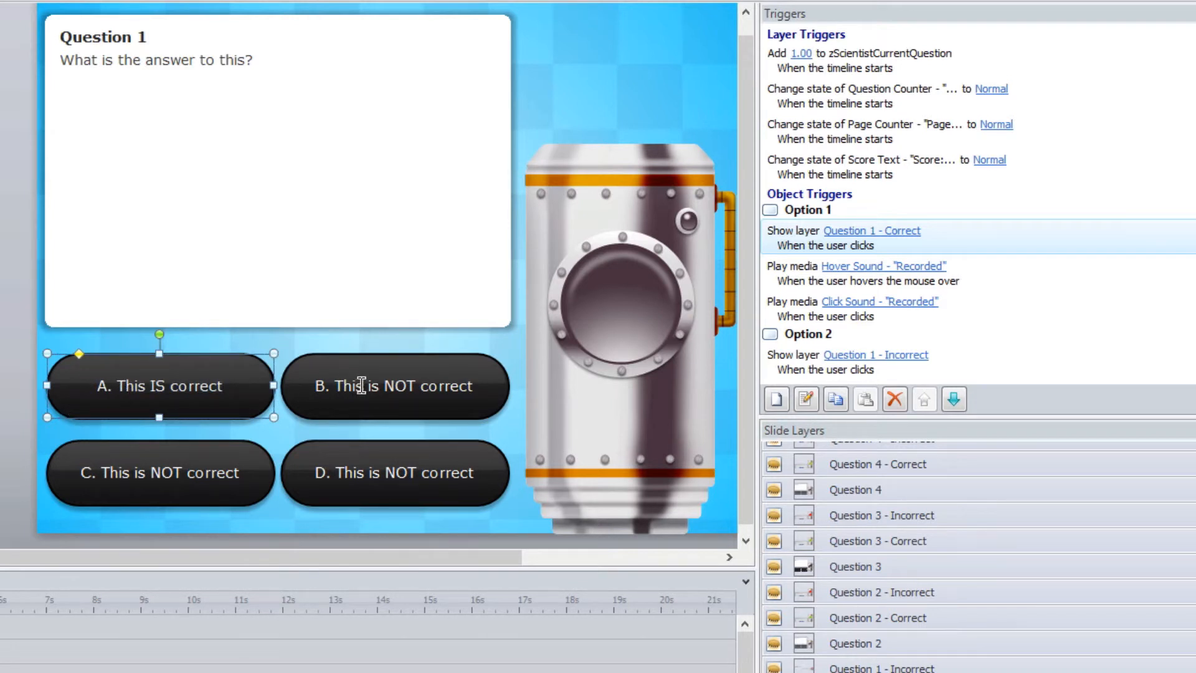
{"action": "left_click", "coordinate": [381, 356]}
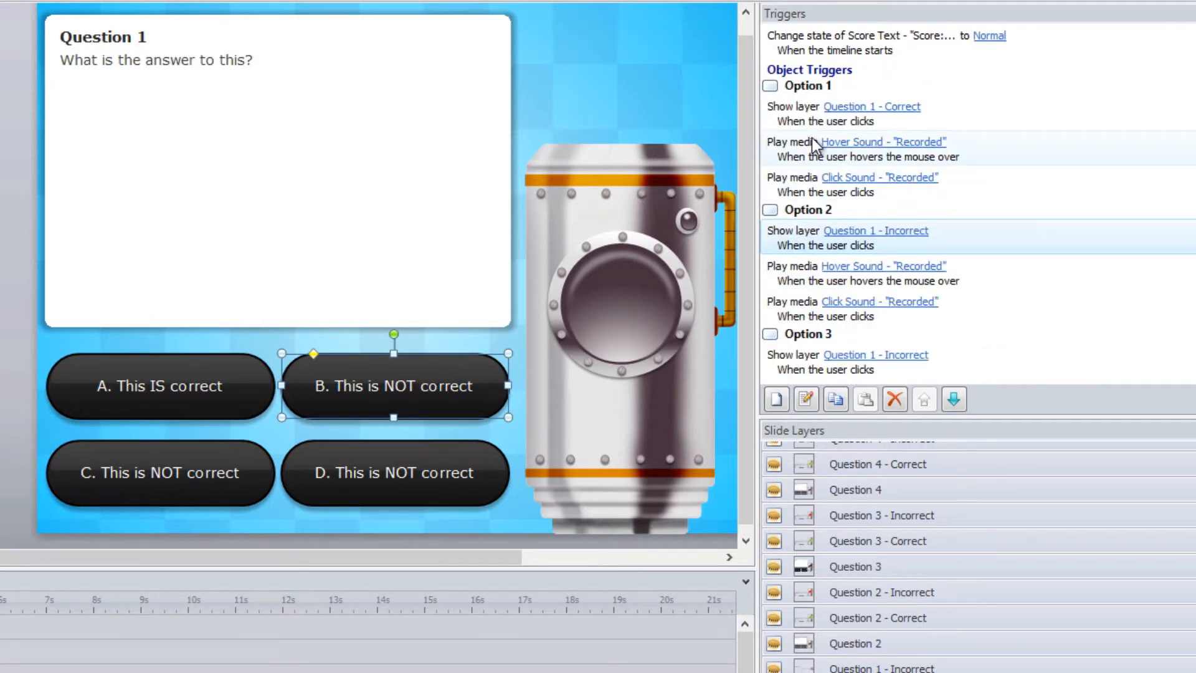
Change the show-layer trigger of Option 1 (answer A) to the Question 1 - Incorrect layer
{"action": "left_click", "coordinate": [775, 109]}
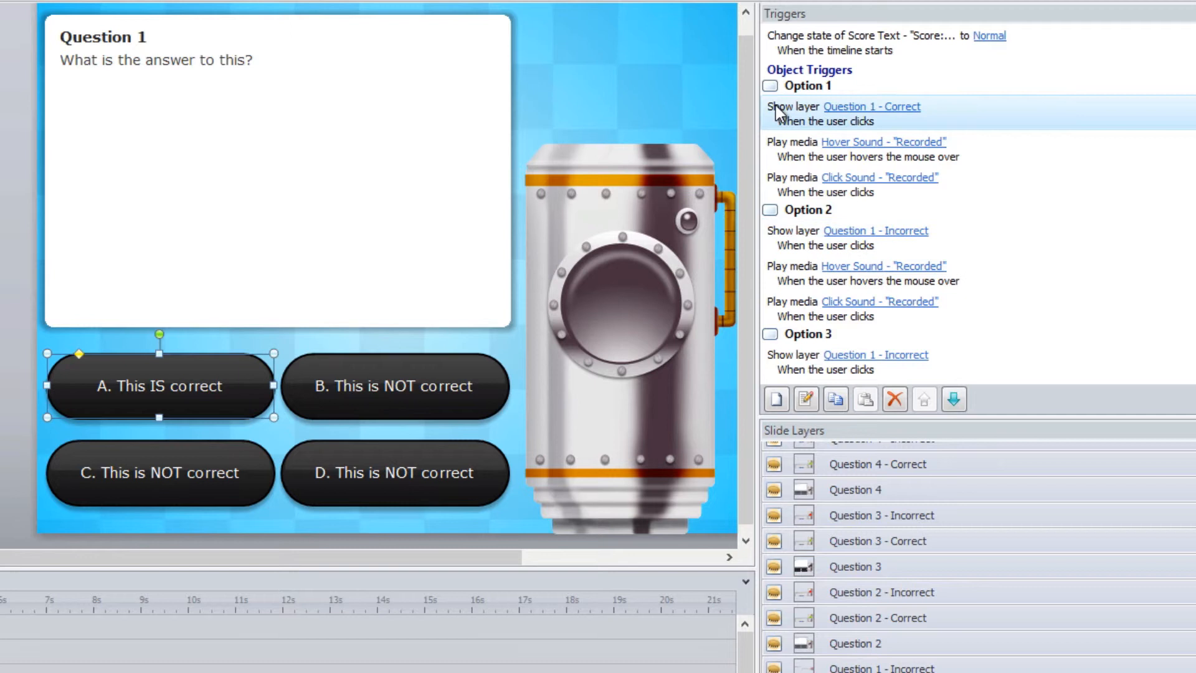
{"action": "left_click", "coordinate": [906, 116]}
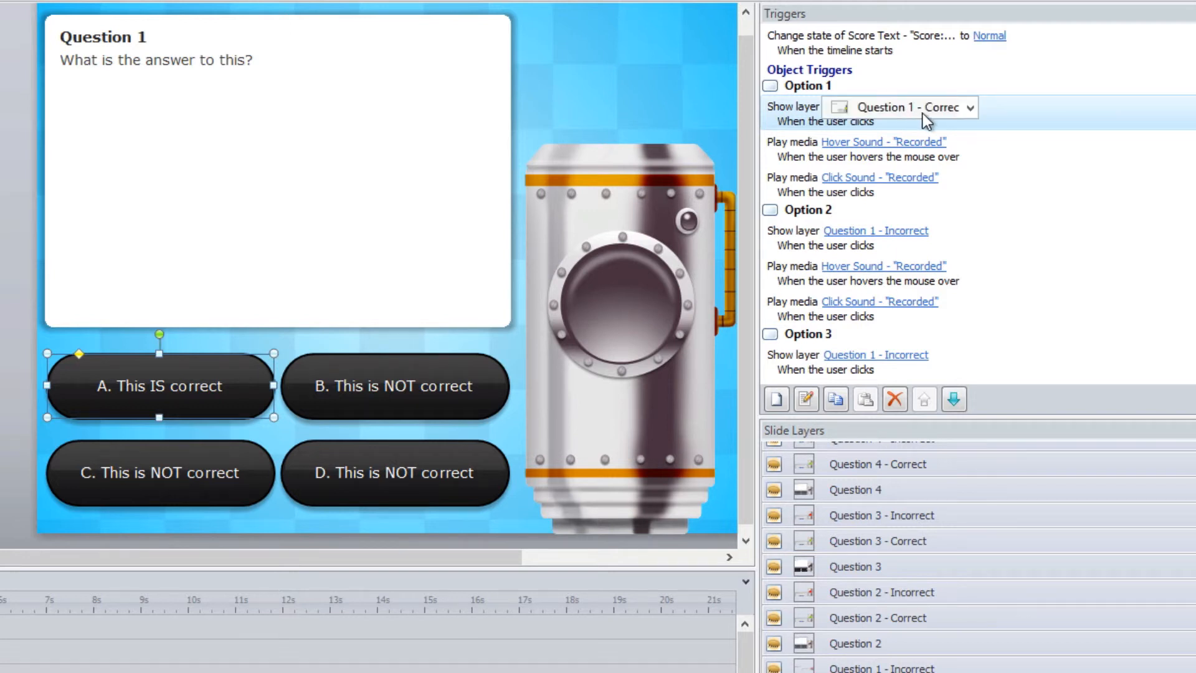
{"action": "left_click", "coordinate": [948, 114]}
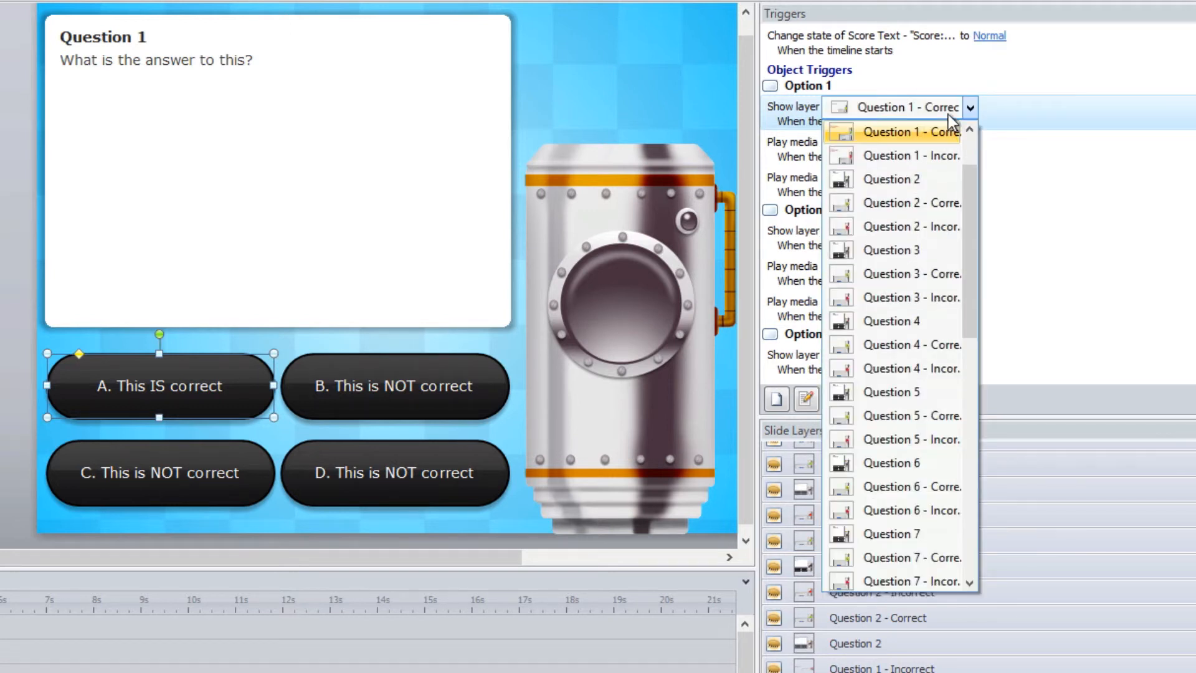
{"action": "left_click", "coordinate": [933, 156]}
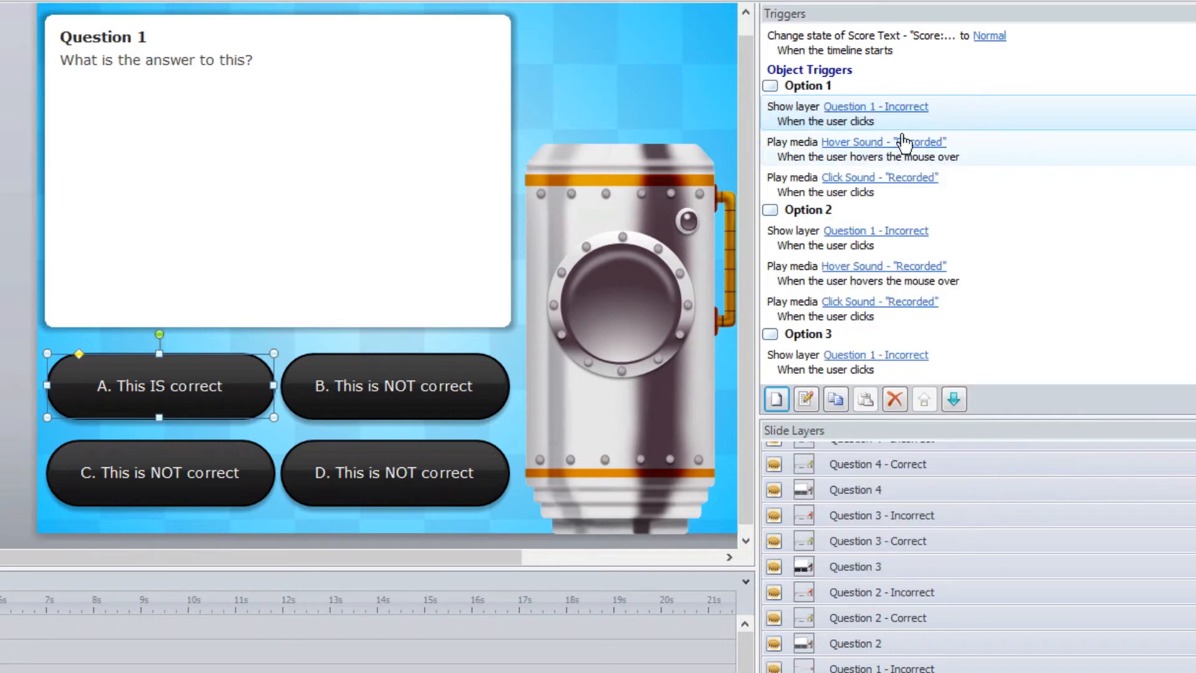
Change the show-layer trigger of Option 2 (answer B) to the Question 1 - Correct layer, and check answer C's trigger
{"action": "left_click", "coordinate": [486, 361]}
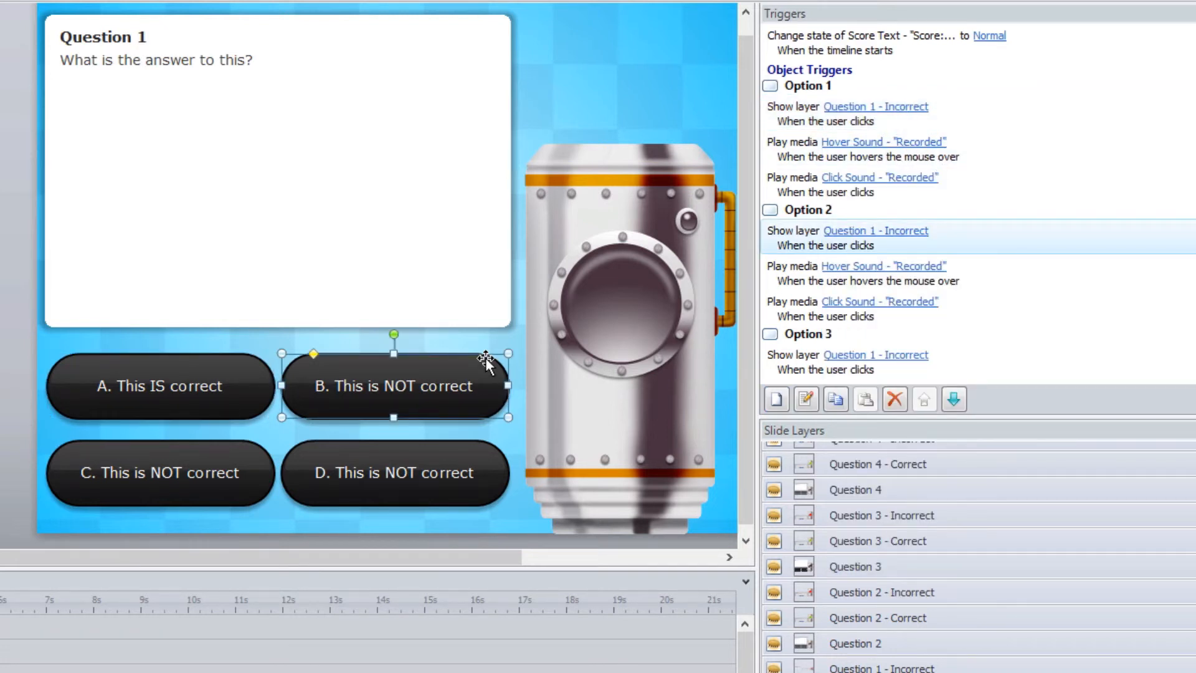
{"action": "left_click", "coordinate": [877, 231]}
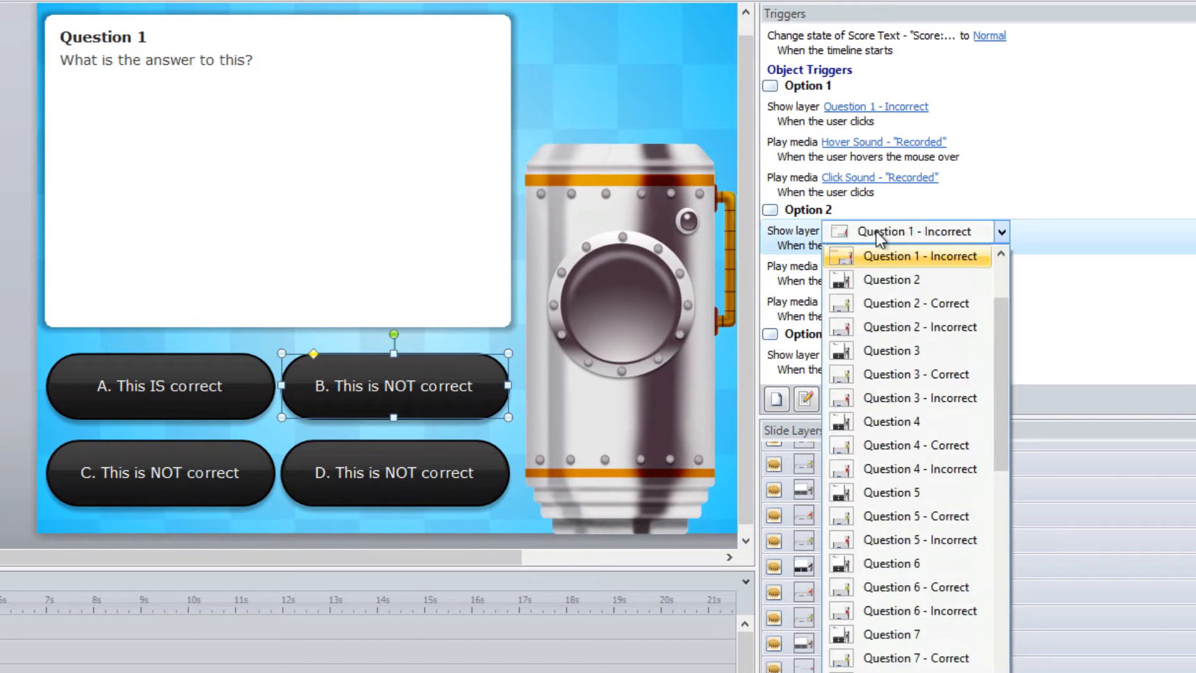
{"action": "left_click_drag", "start_coordinate": [1003, 306], "coordinate": [997, 290]}
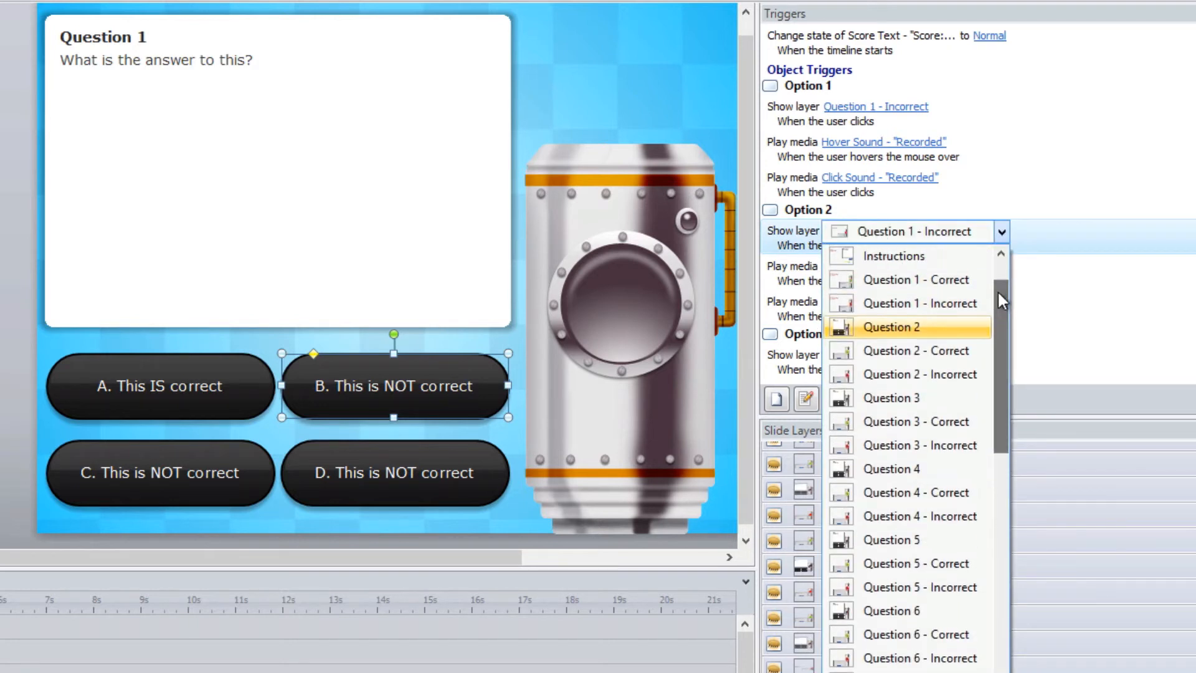
{"action": "left_click", "coordinate": [959, 287]}
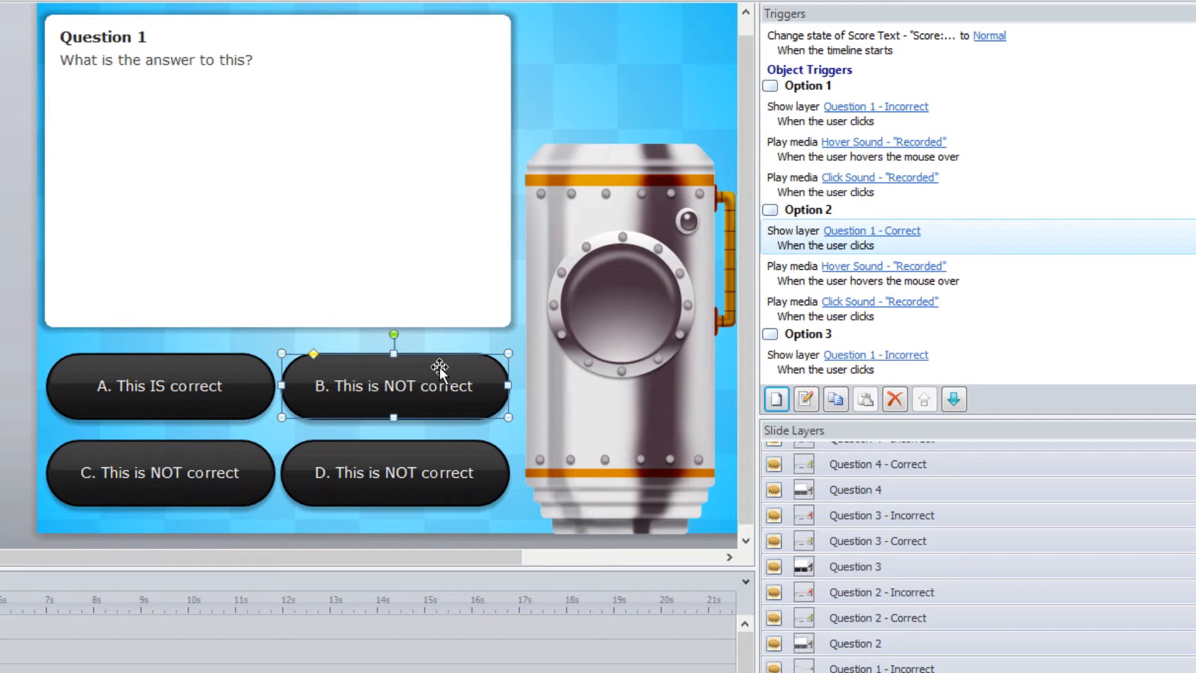
{"action": "left_click", "coordinate": [193, 452]}
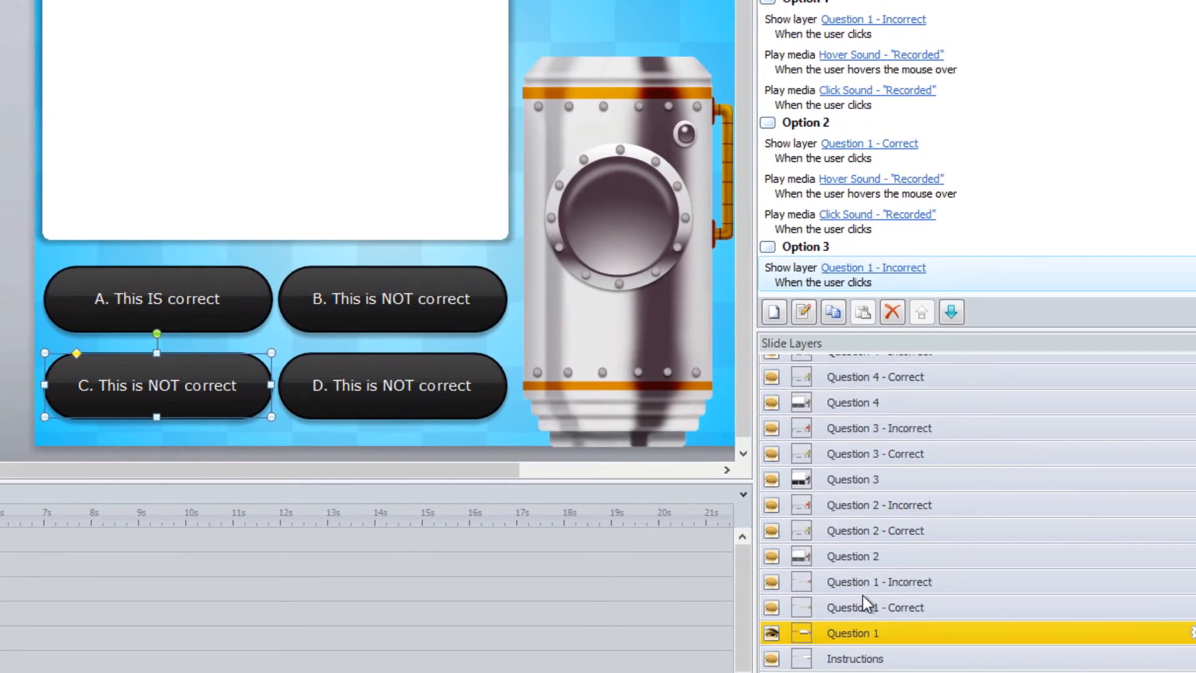
Examine the feedback heading and remediation text on the Question 1 - Correct layer, and view the Question 1 - Incorrect layer
{"action": "left_click", "coordinate": [863, 600]}
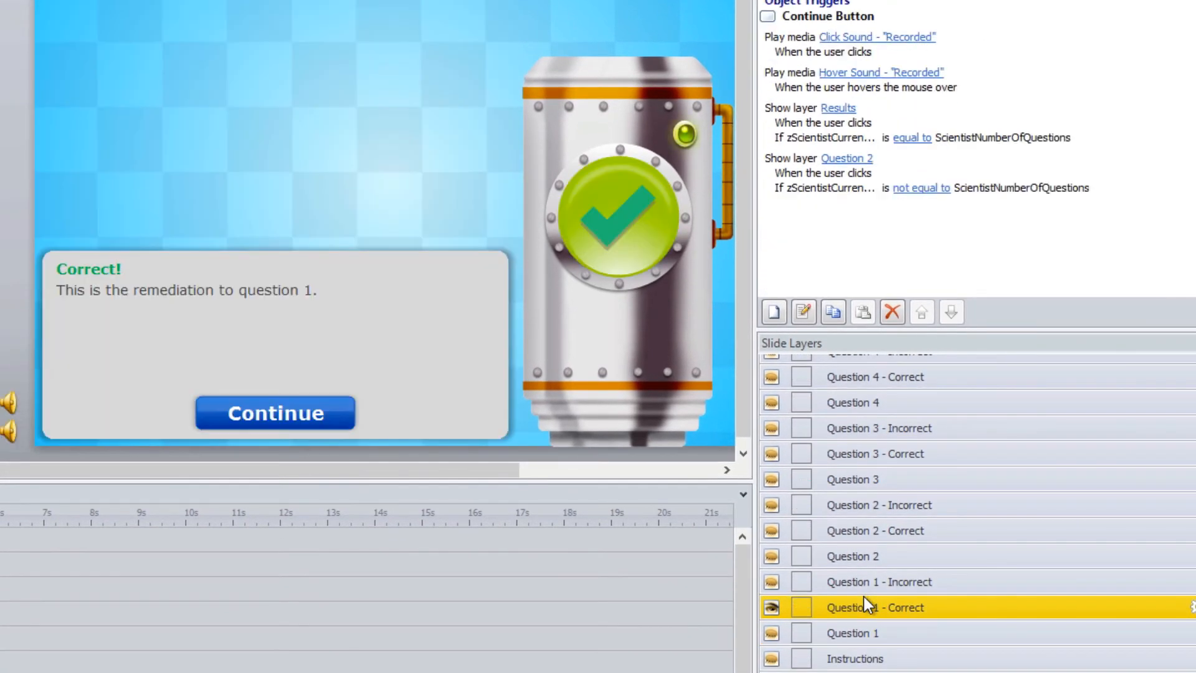
{"action": "left_click", "coordinate": [106, 269]}
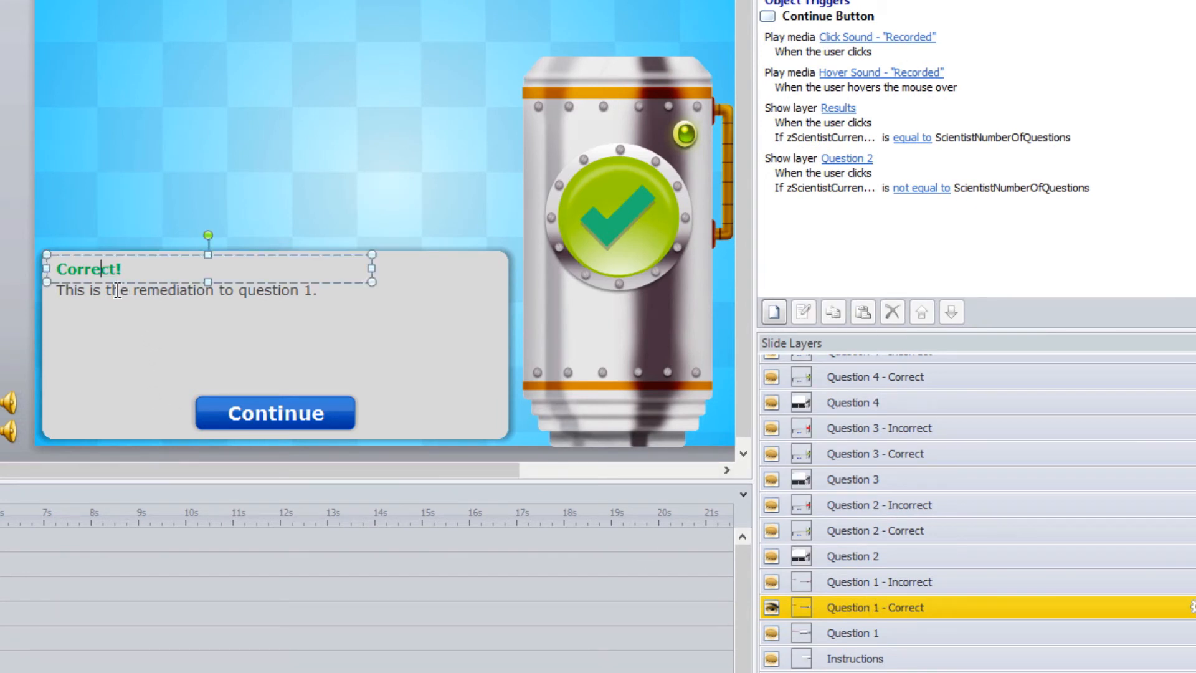
{"action": "left_click", "coordinate": [116, 292]}
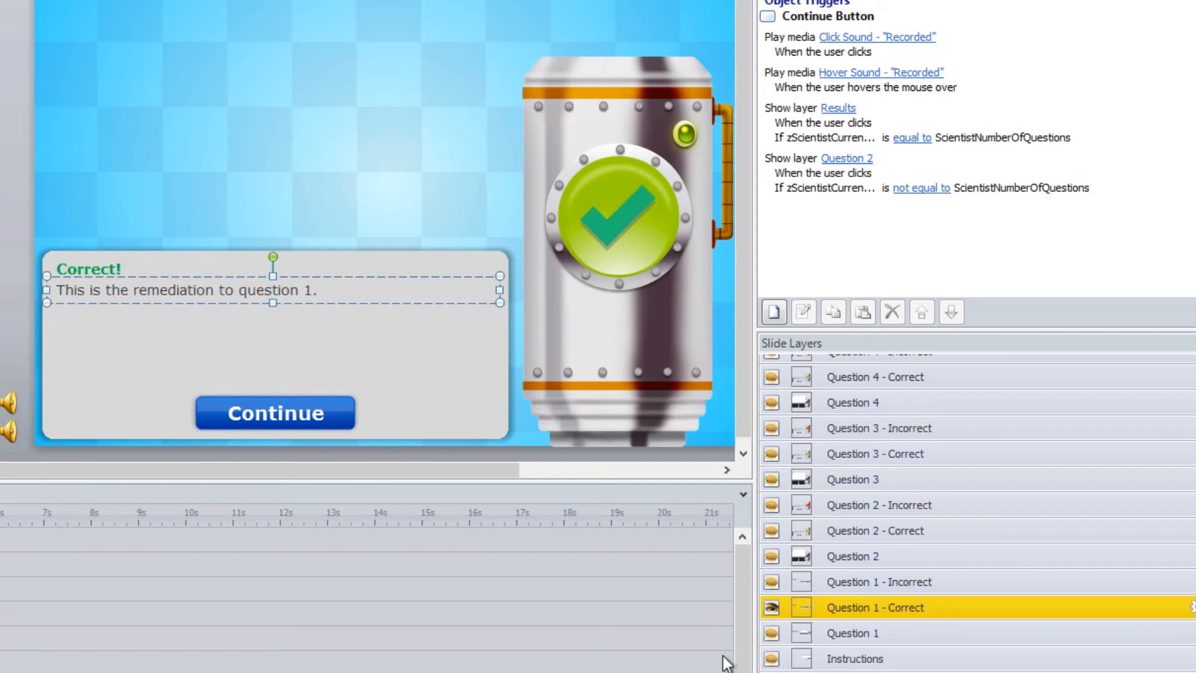
{"action": "left_click", "coordinate": [879, 583]}
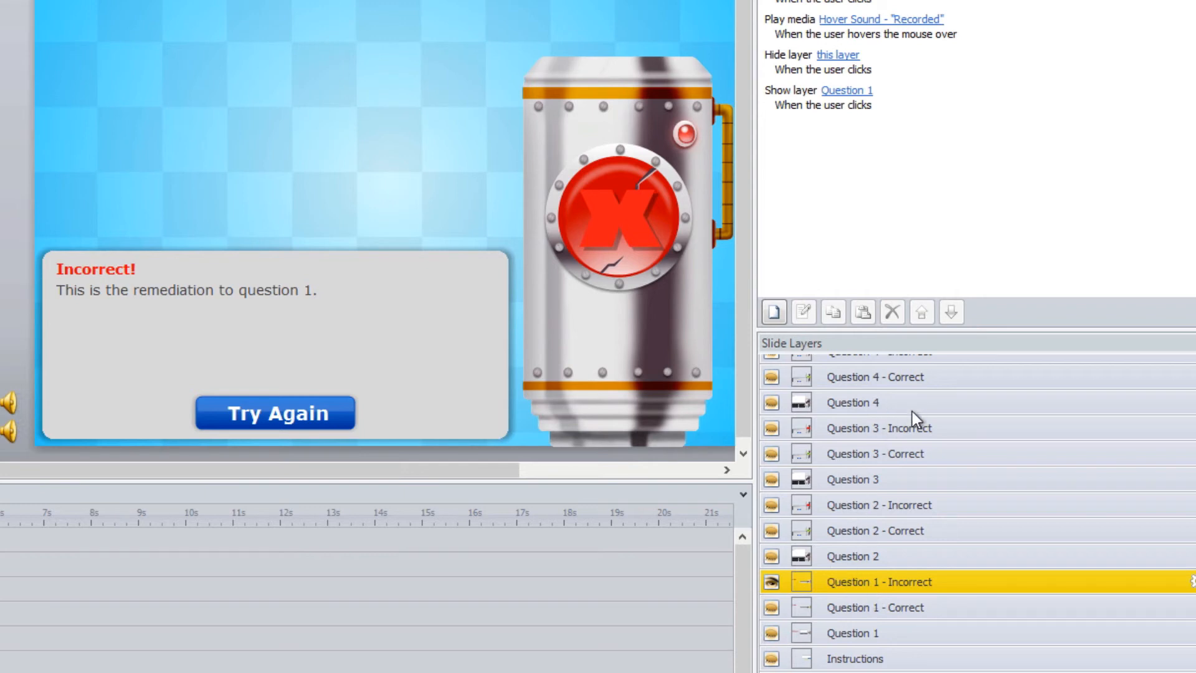
Open the Results layer and examine its editable heading and the message text beneath it
{"action": "scroll", "coordinate": [1184, 648], "scroll_direction": "up", "scroll_amount": 3}
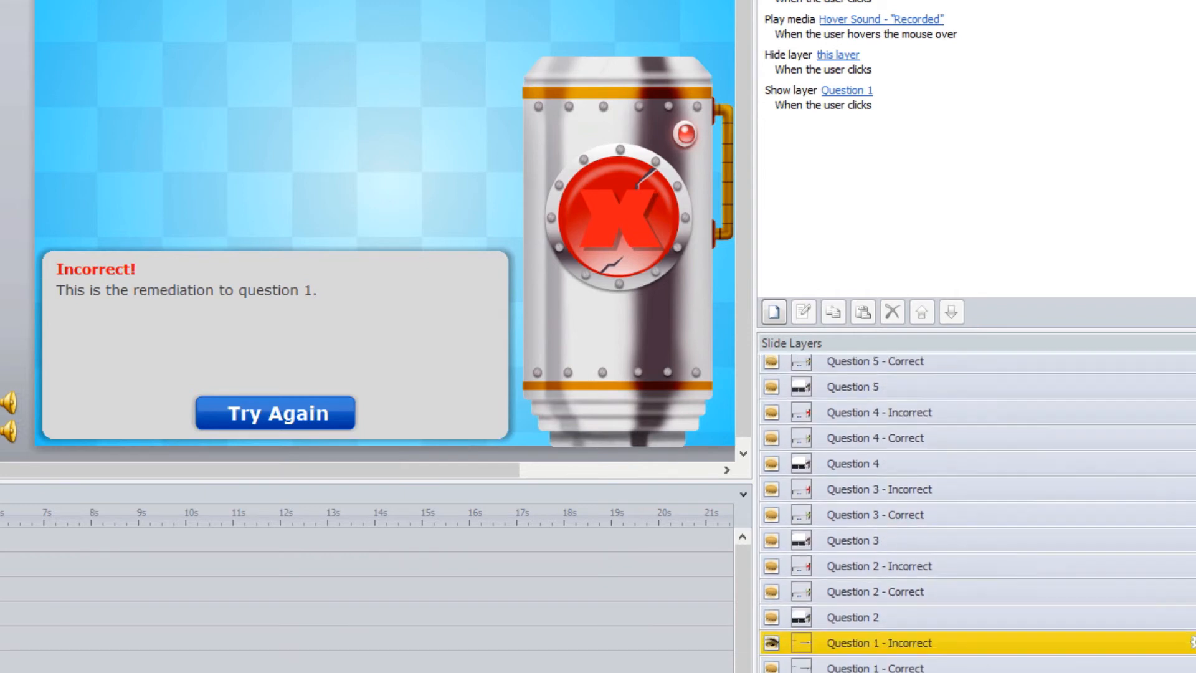
{"action": "scroll", "coordinate": [1184, 623], "scroll_direction": "down", "scroll_amount": 2}
{"action": "scroll", "coordinate": [1192, 582], "scroll_direction": "up", "scroll_amount": 15}
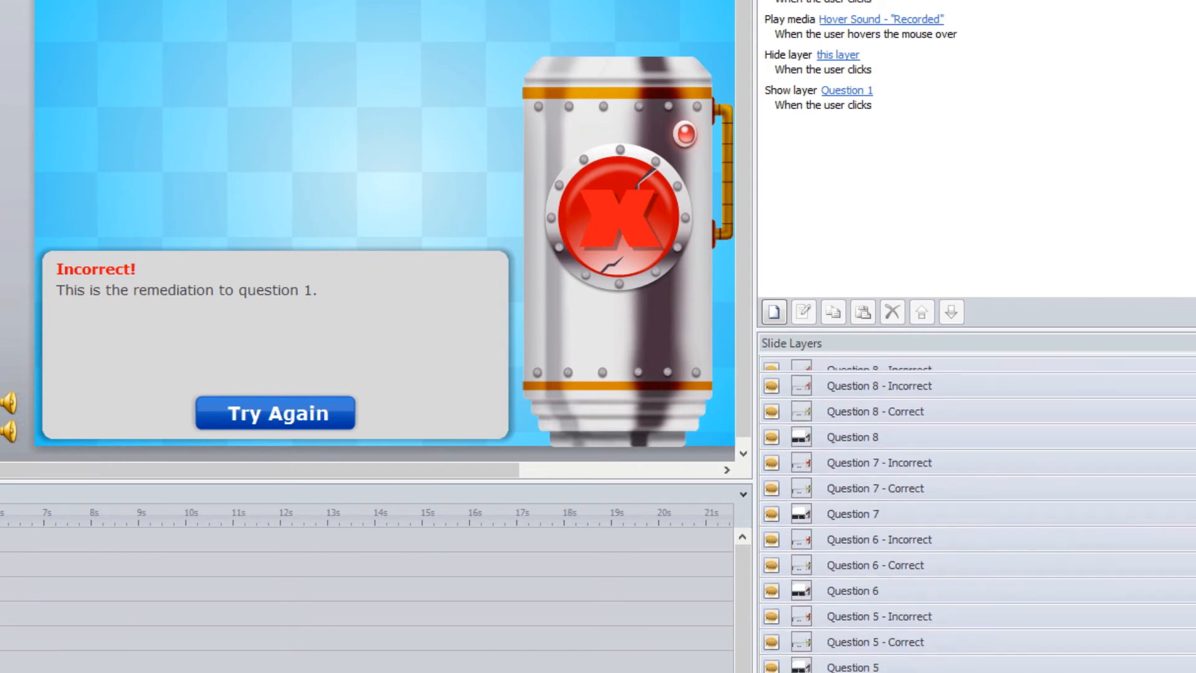
{"action": "scroll", "coordinate": [1184, 561], "scroll_direction": "up", "scroll_amount": 2}
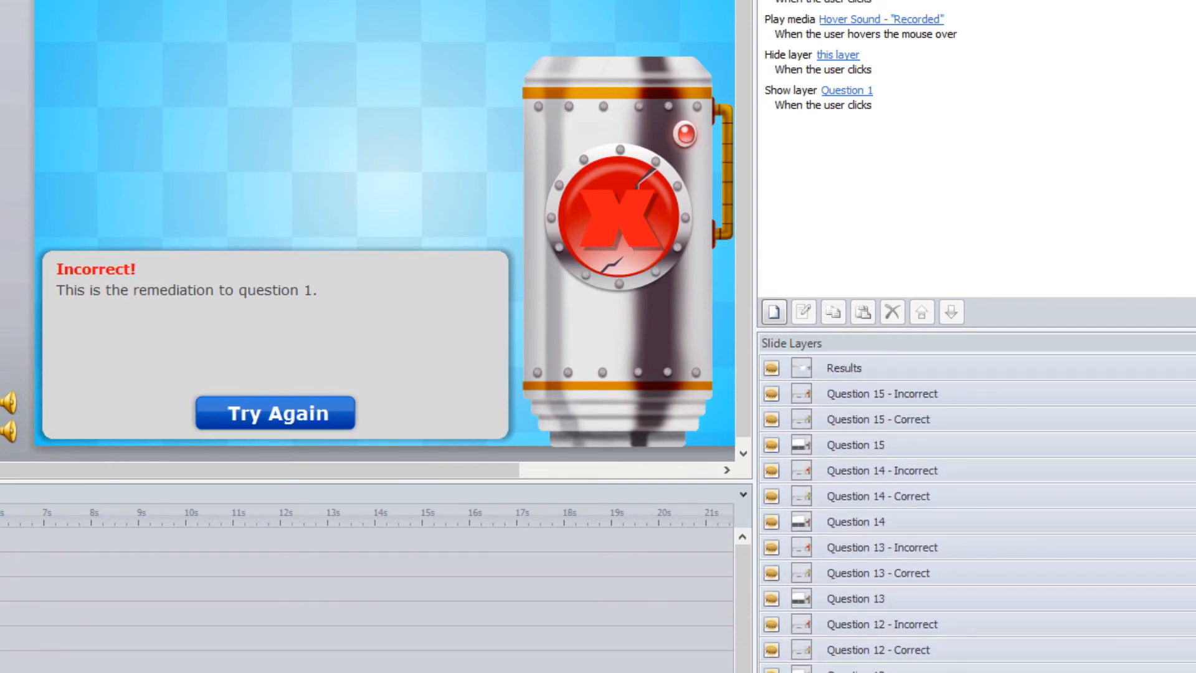
{"action": "left_click", "coordinate": [884, 368]}
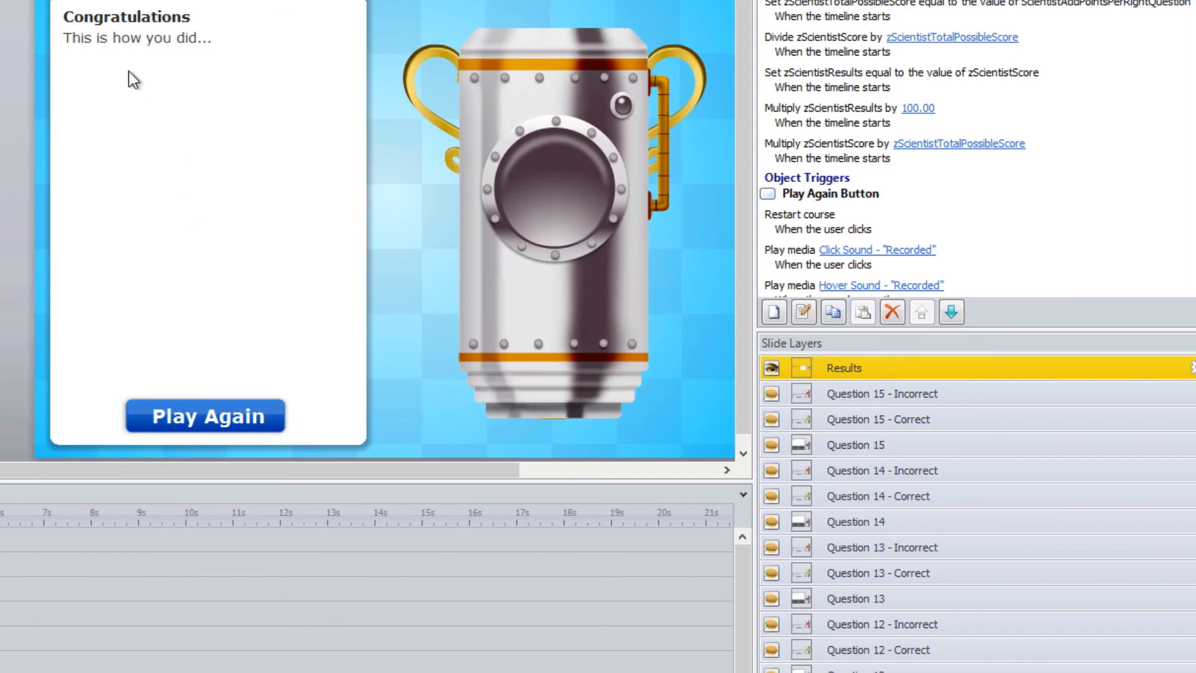
{"action": "left_click", "coordinate": [115, 17]}
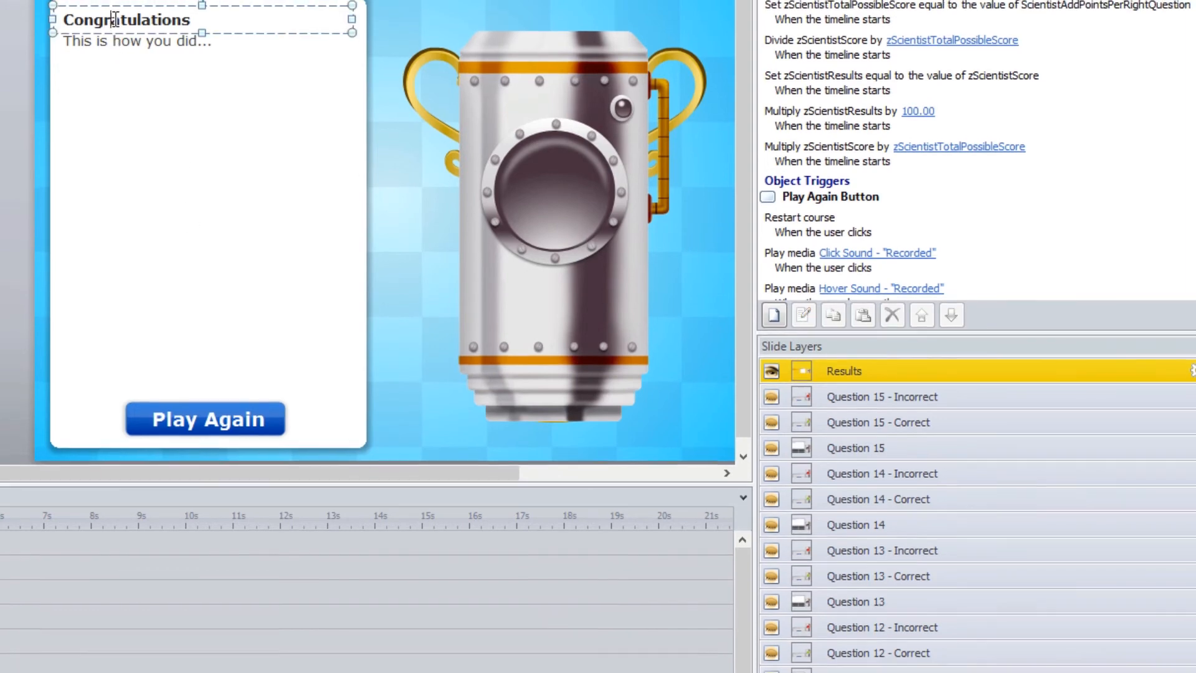
{"action": "left_click", "coordinate": [122, 42]}
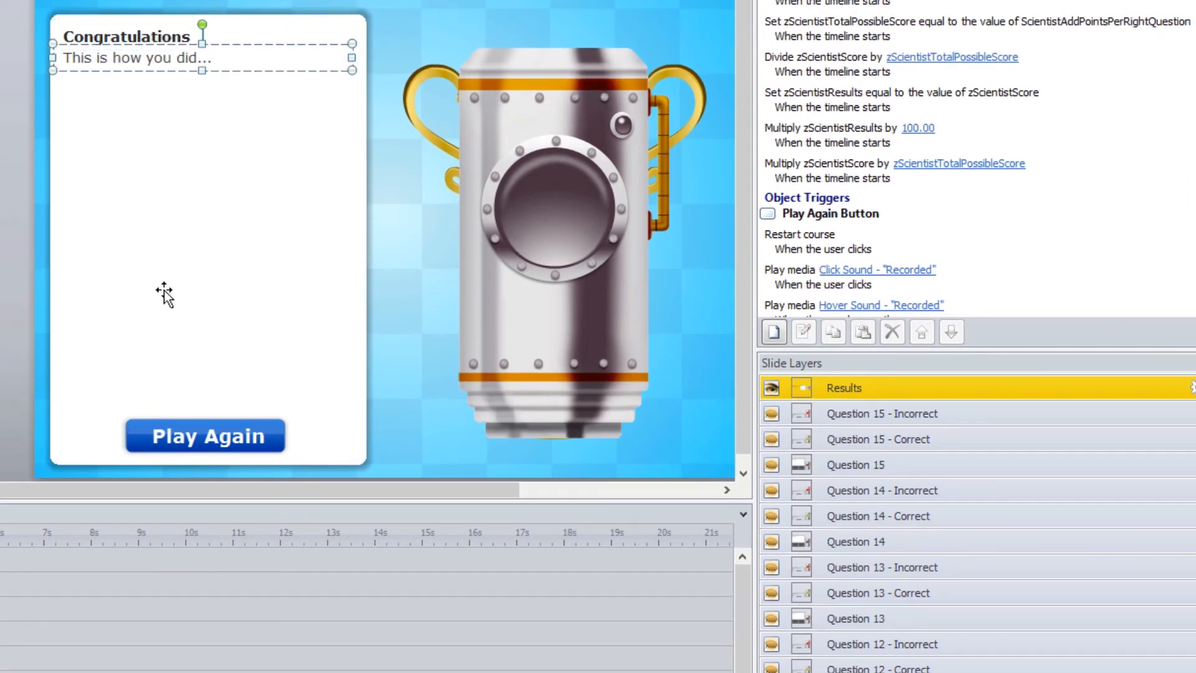